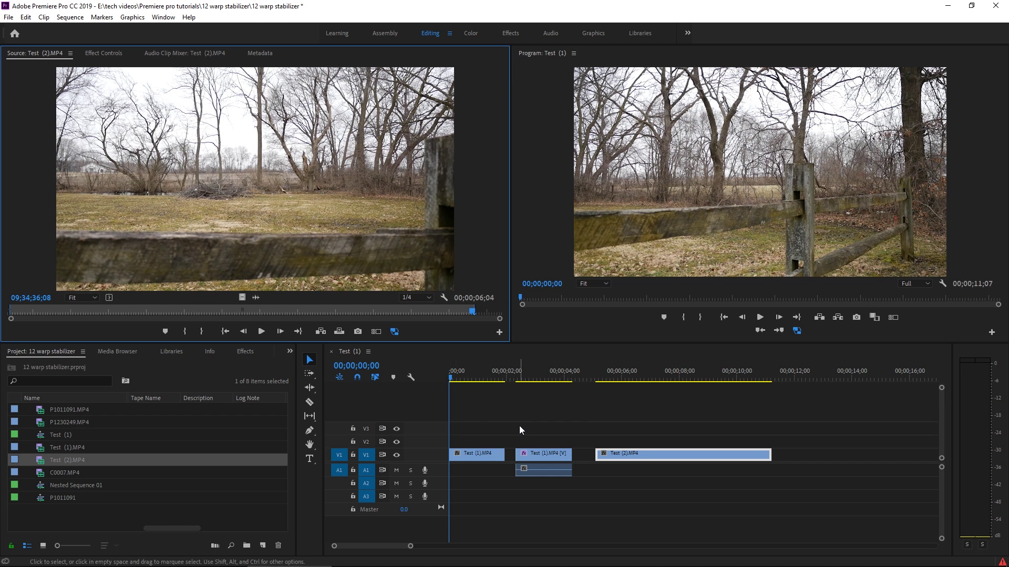
Step: Play the first timeline clip, Test (1).MP4, repeatedly from the sequence start to examine its camera shake
left_click(580, 417)
key("space")
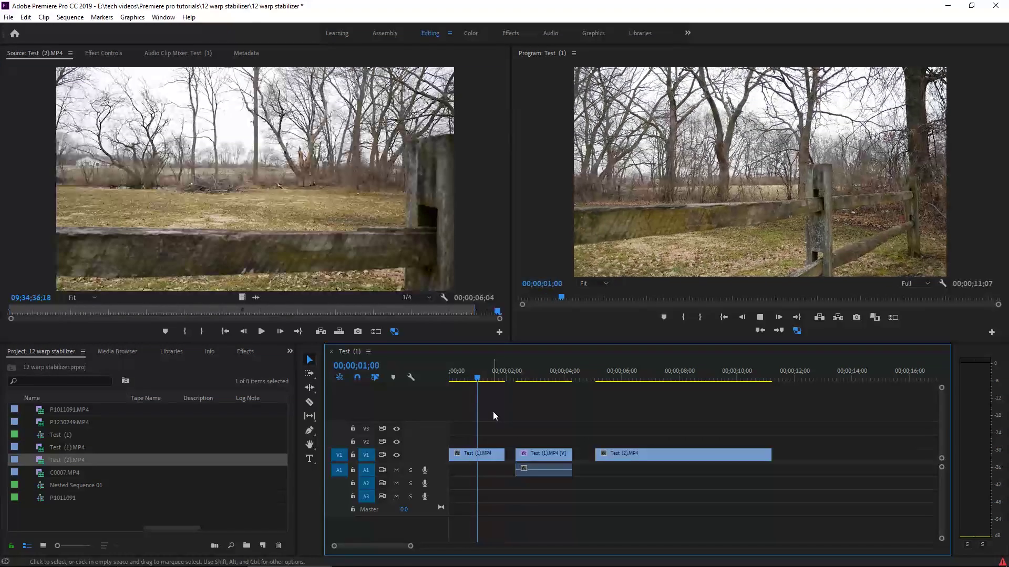
key("Home")
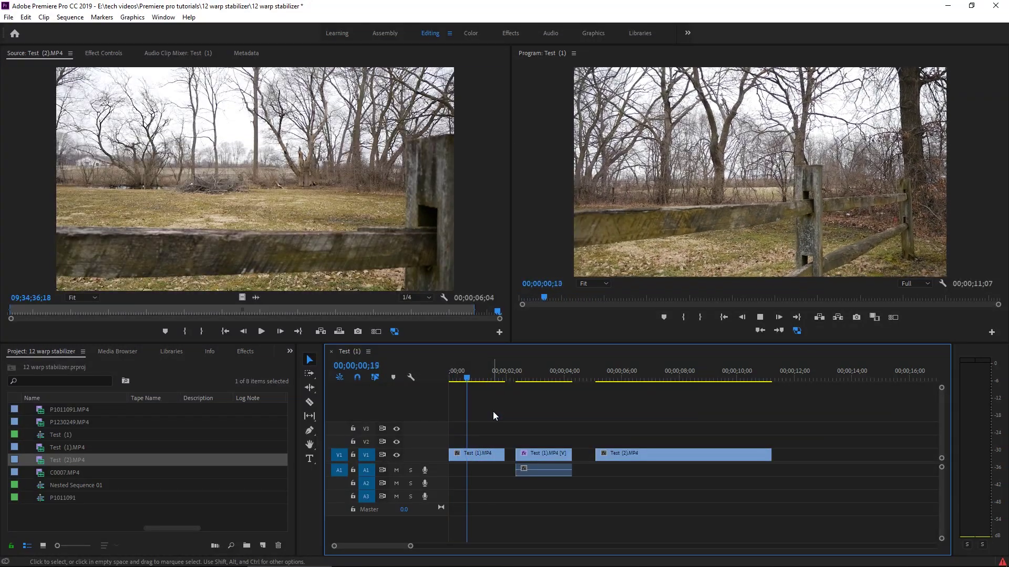
key("Home")
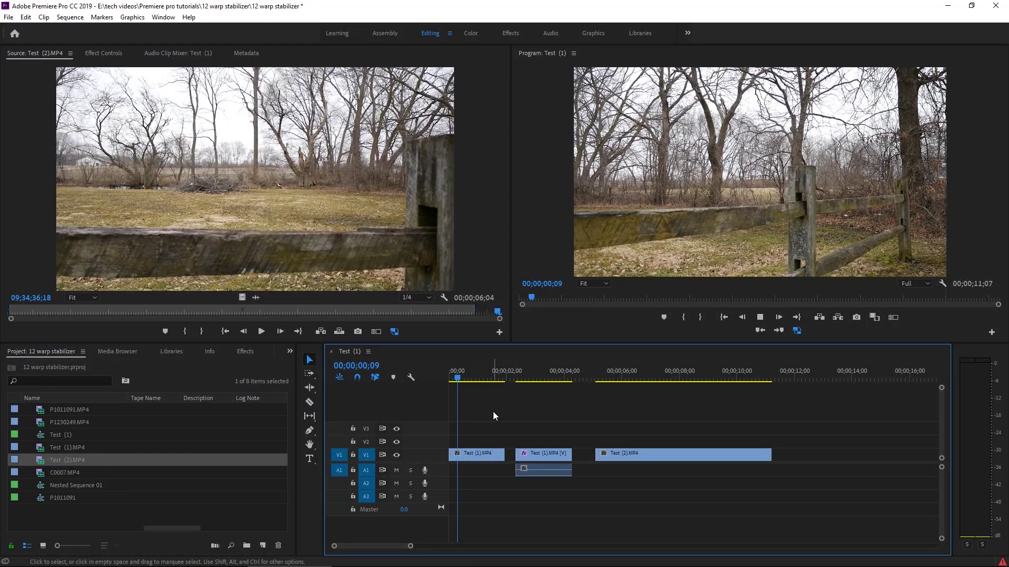
key("Home")
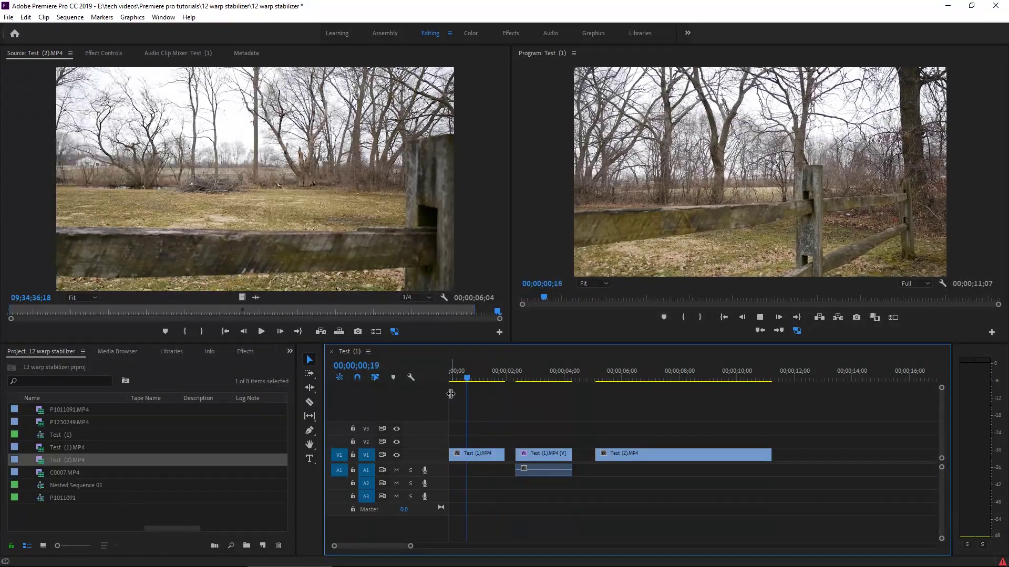
left_click_drag(489, 383, 445, 380)
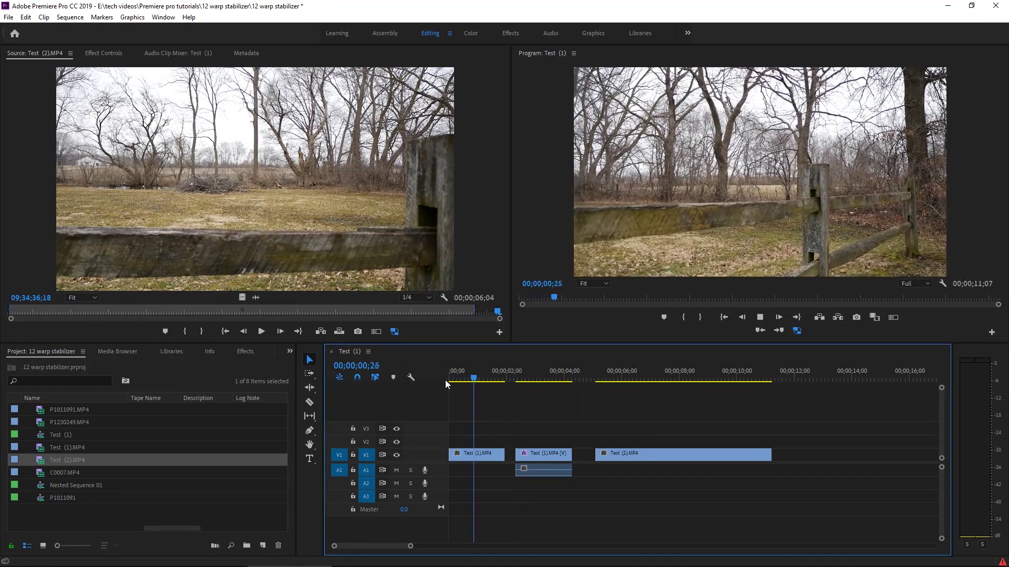
key("Home")
key("space")
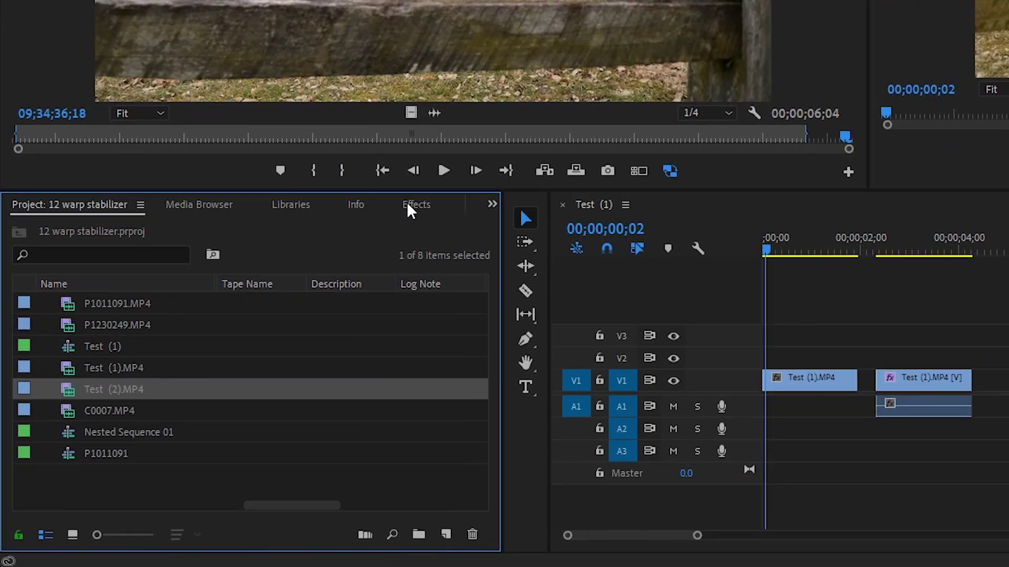
Step: Apply the Warp Stabilizer effect from the Distort video effects to the first Test (1).MP4 clip in the timeline
left_click(255, 352)
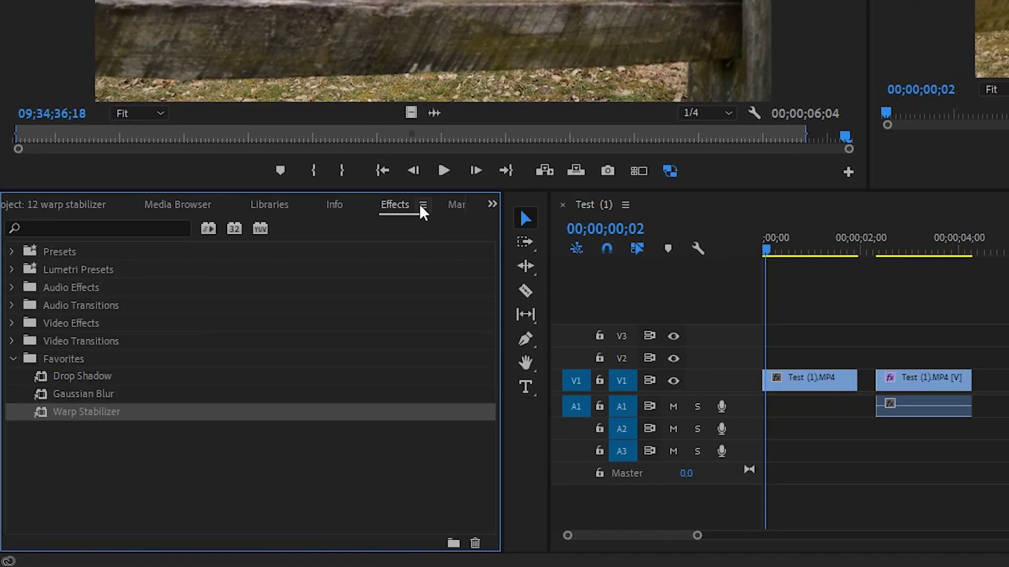
left_click(12, 323)
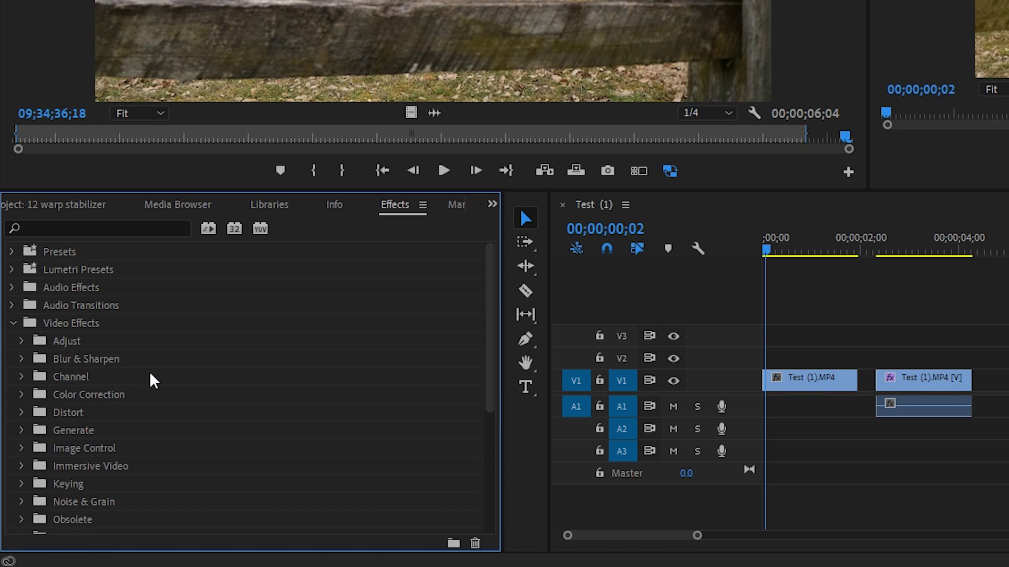
scroll(150, 374, "down", 1)
left_click(20, 358)
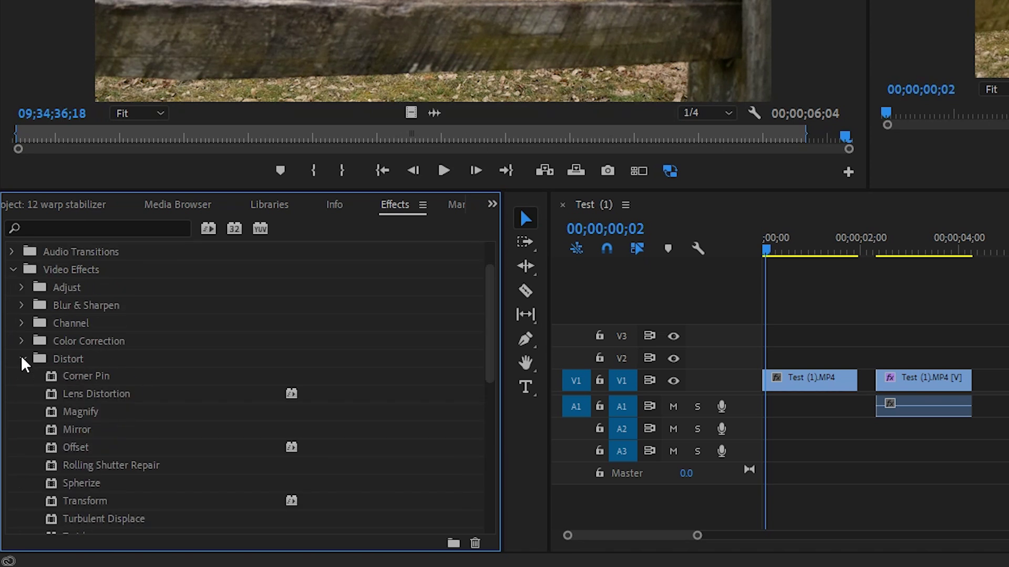
scroll(96, 388, "down", 2)
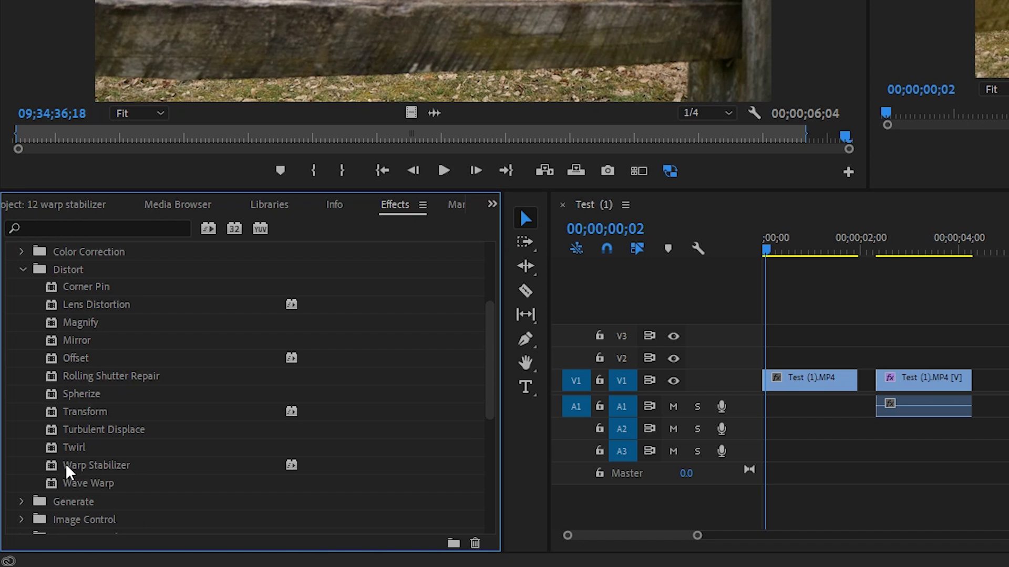
left_click_drag(51, 464, 513, 363)
left_click_drag(798, 360, 810, 383)
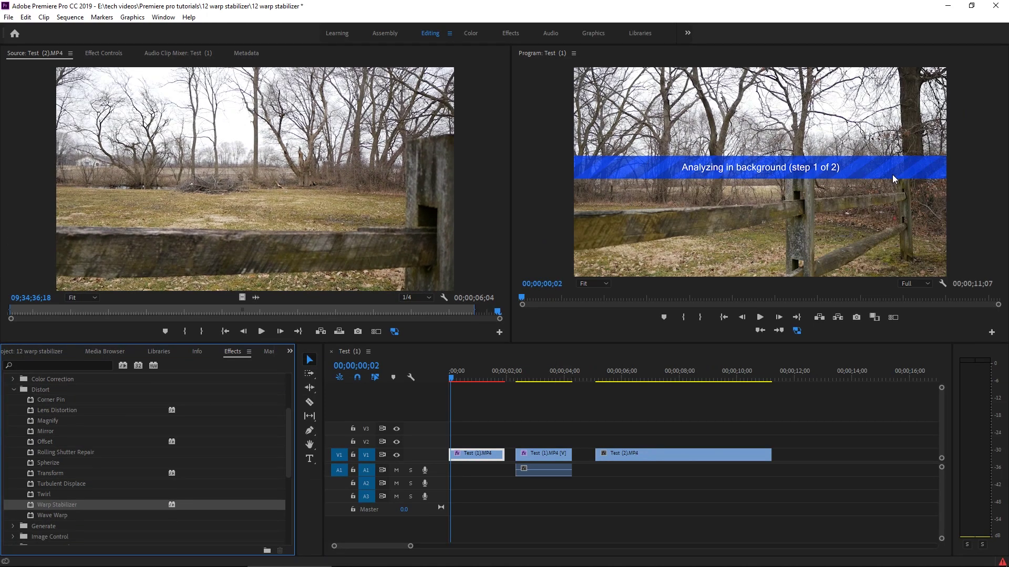
Step: Select the first clip and examine its Warp Stabilizer settings, including the stabilization and border options
left_click(474, 456)
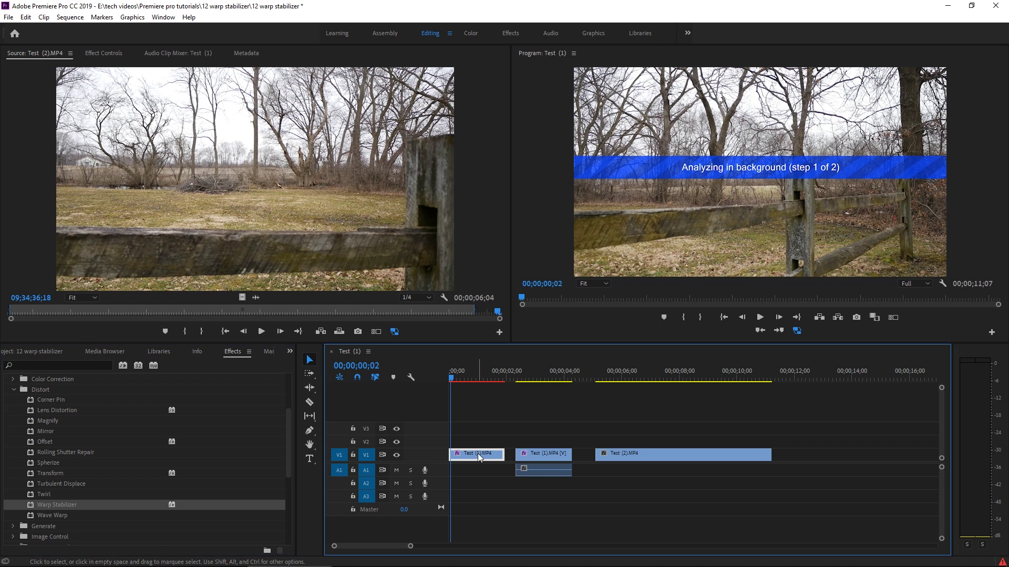
left_click(103, 51)
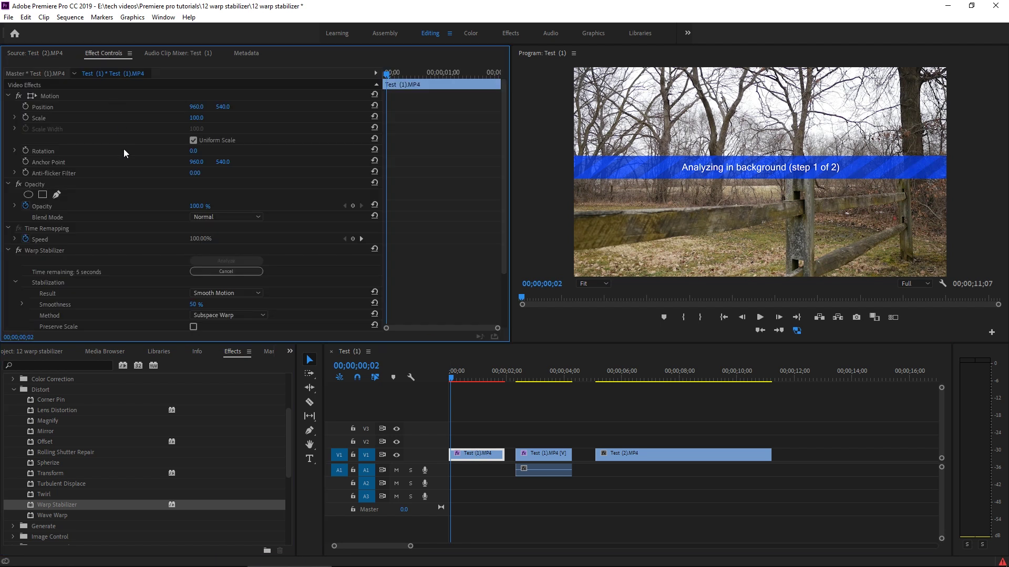
scroll(131, 206, "down", 2)
scroll(137, 230, "down", 1)
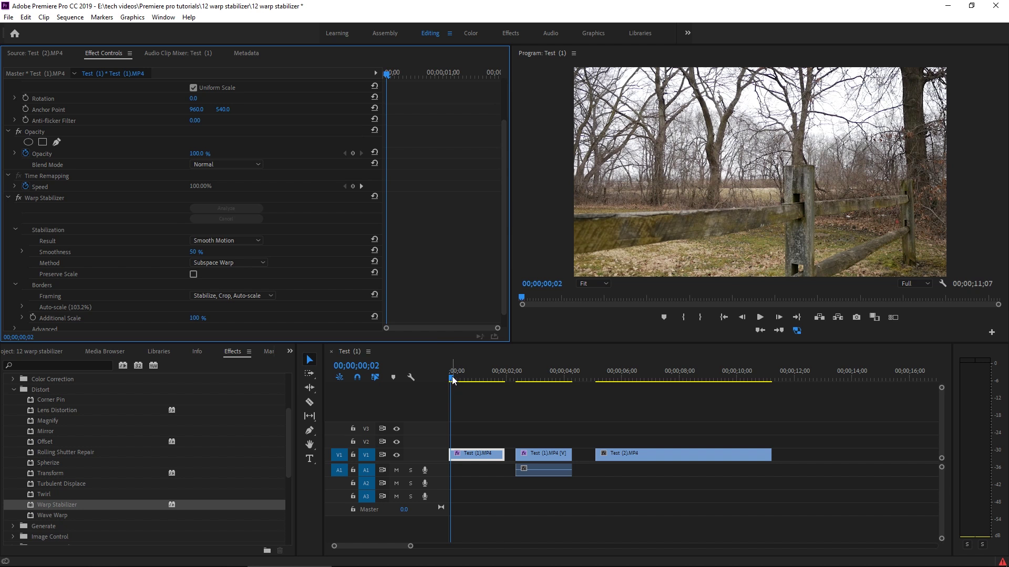
Step: Play the stabilized first clip from the sequence start to check how smooth its motion is
left_click_drag(462, 379, 443, 379)
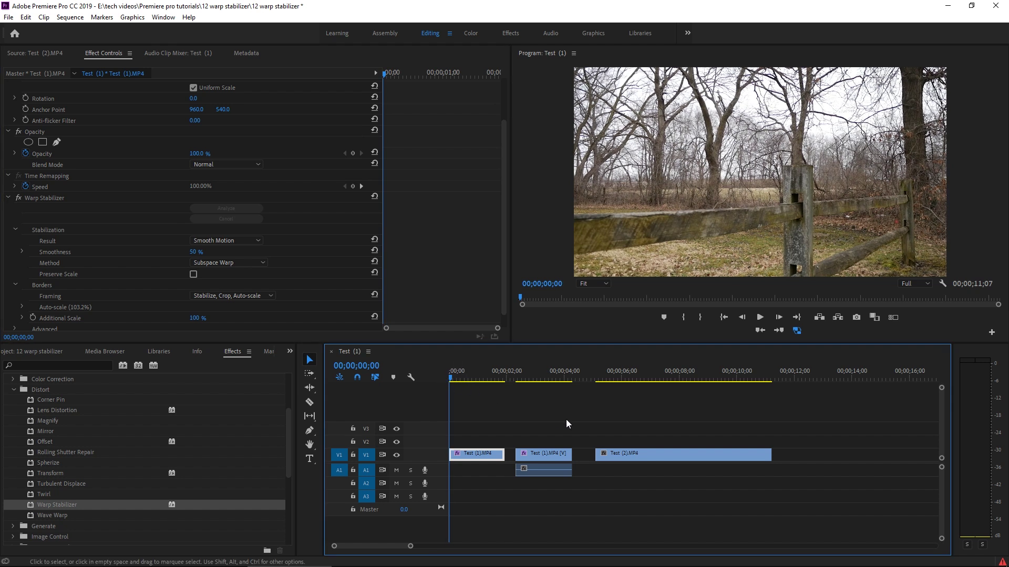
key("space")
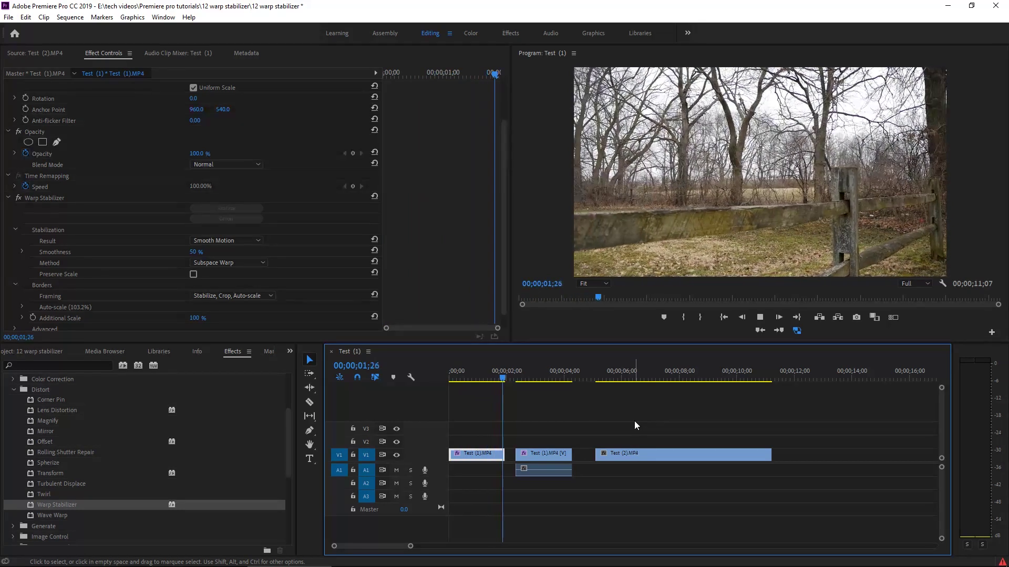
key("space")
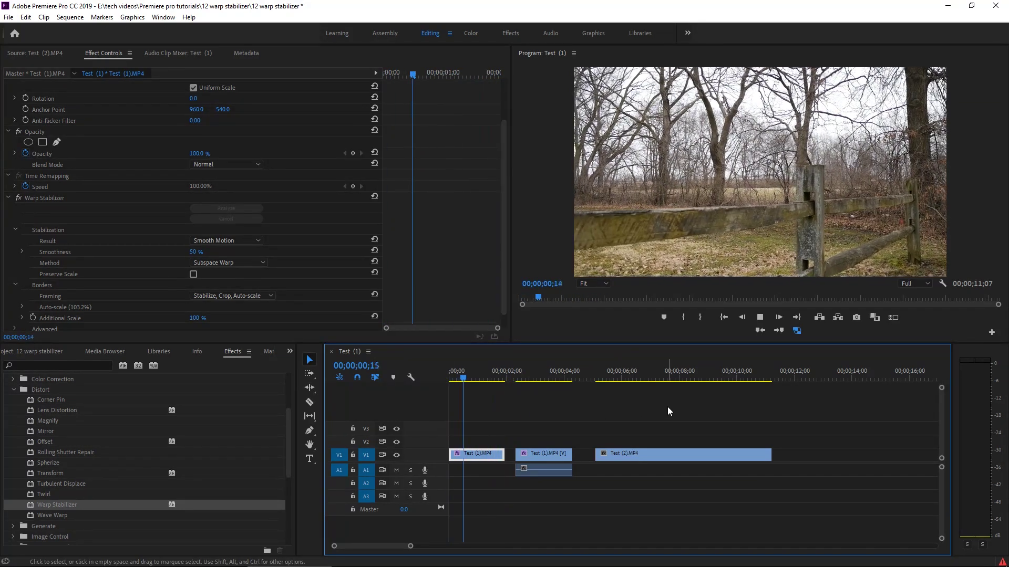
key("space")
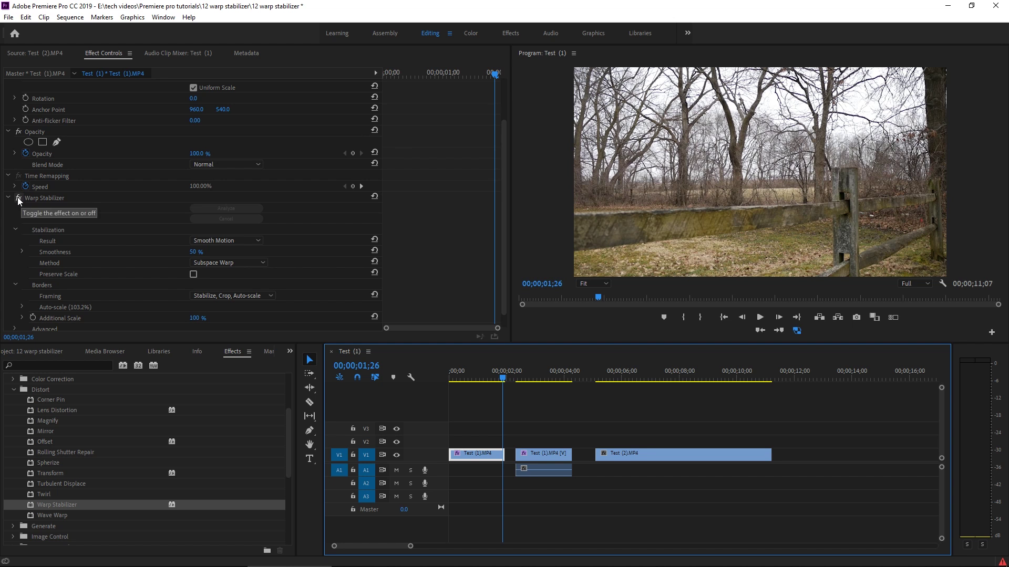
Step: Toggle the first clip's Warp Stabilizer effect and replay the clip from its start to compare the footage with and without stabilization
left_click(17, 197)
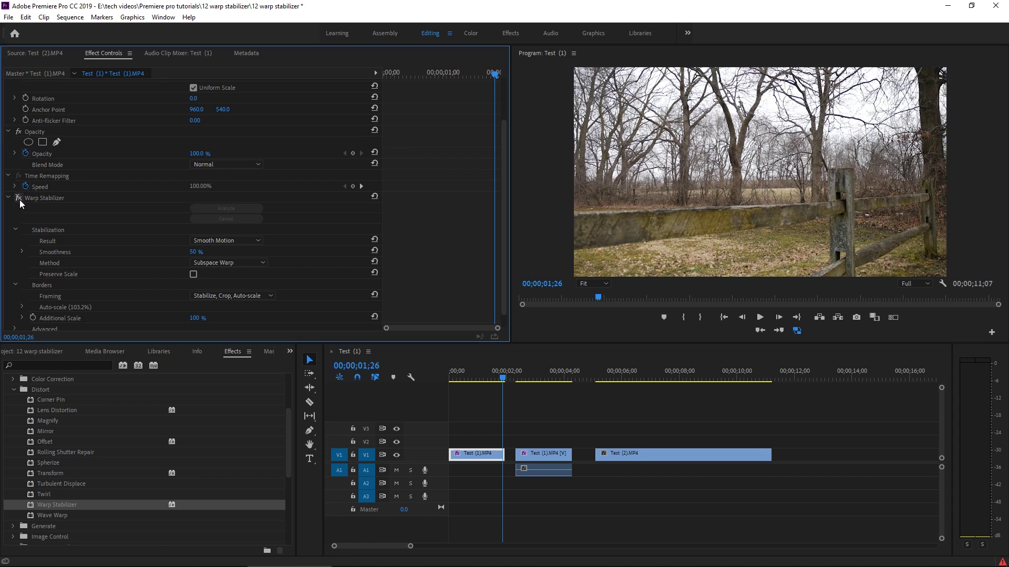
left_click_drag(498, 377, 442, 381)
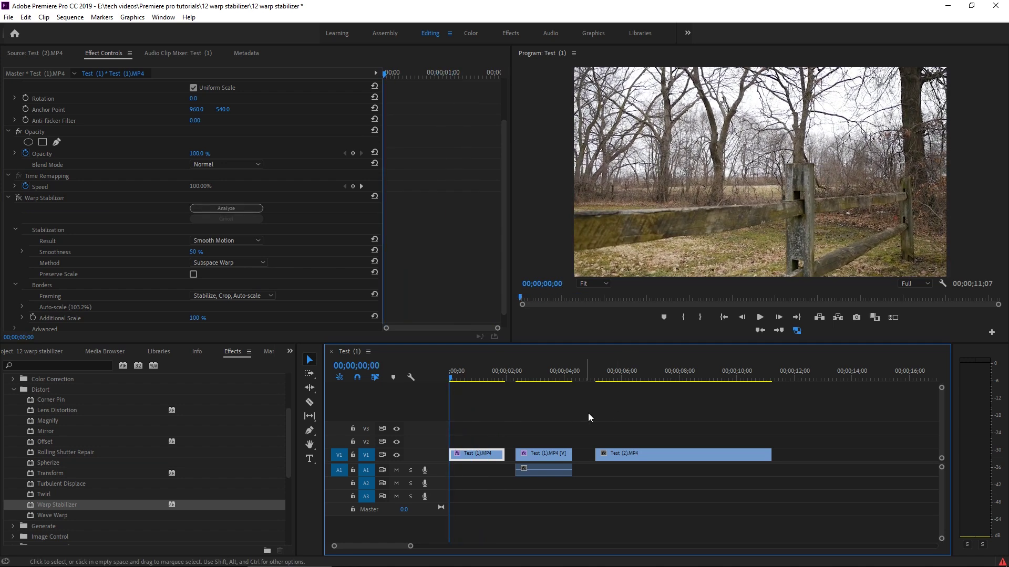
key("space")
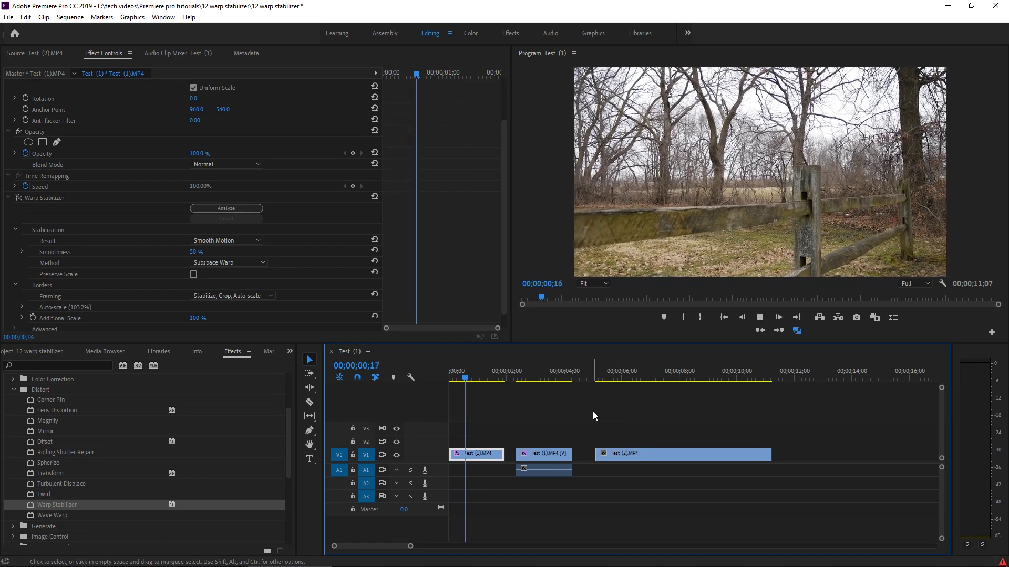
left_click(451, 379)
left_click(444, 379)
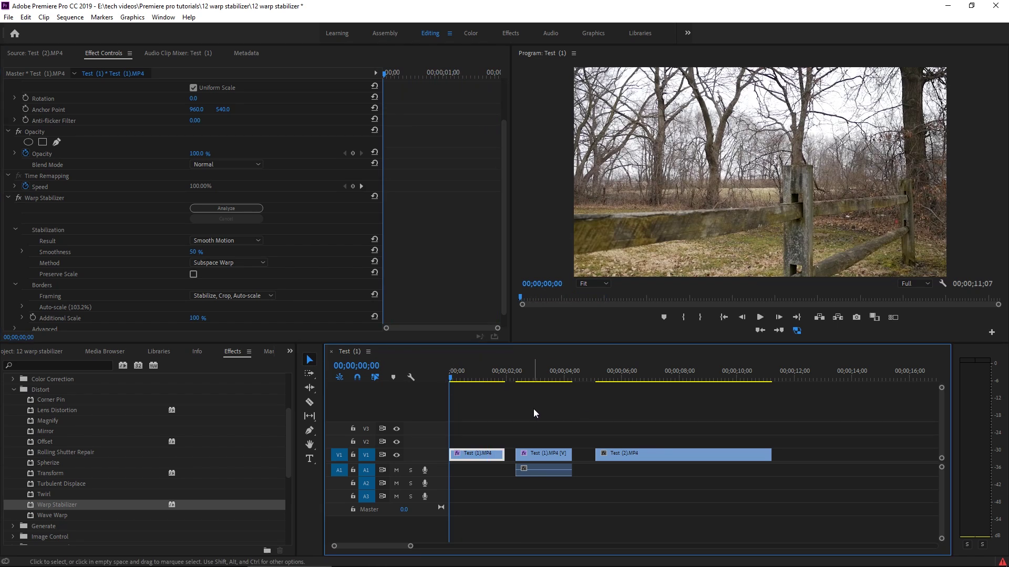
key("space")
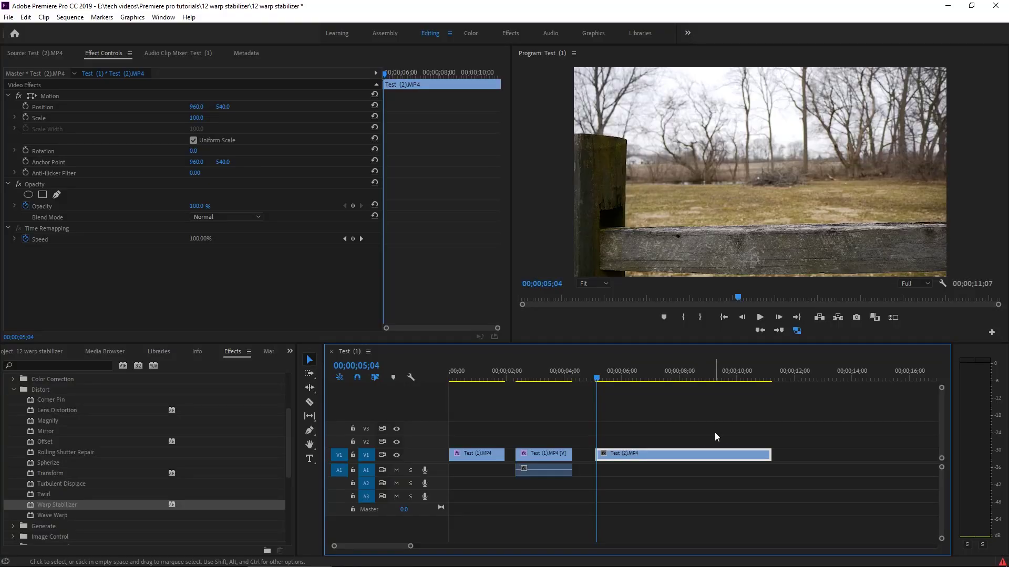
Step: Preview the original Test (2).MP4 clip and apply the Warp Stabilizer effect to it
key("space")
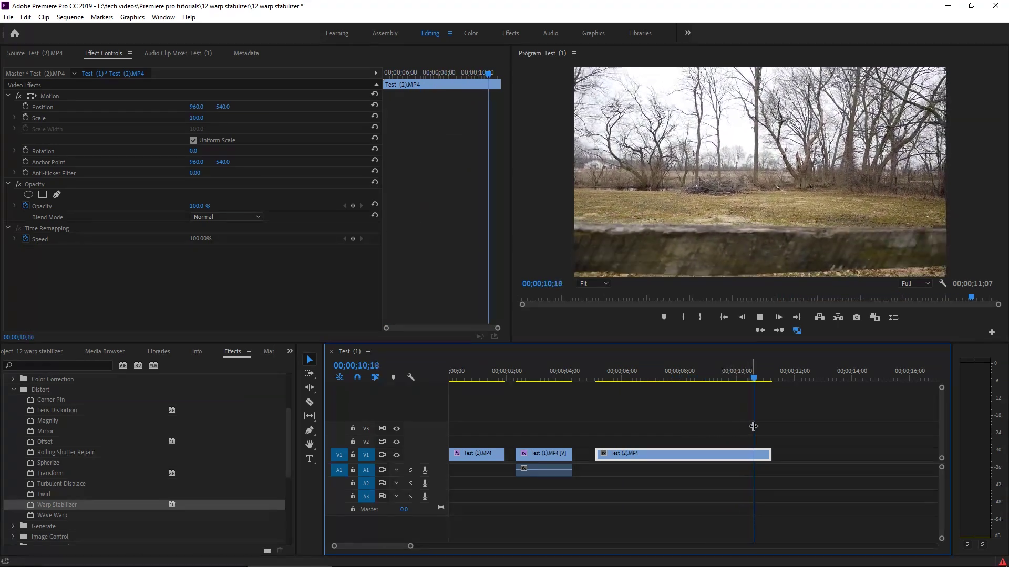
left_click_drag(698, 381, 607, 388)
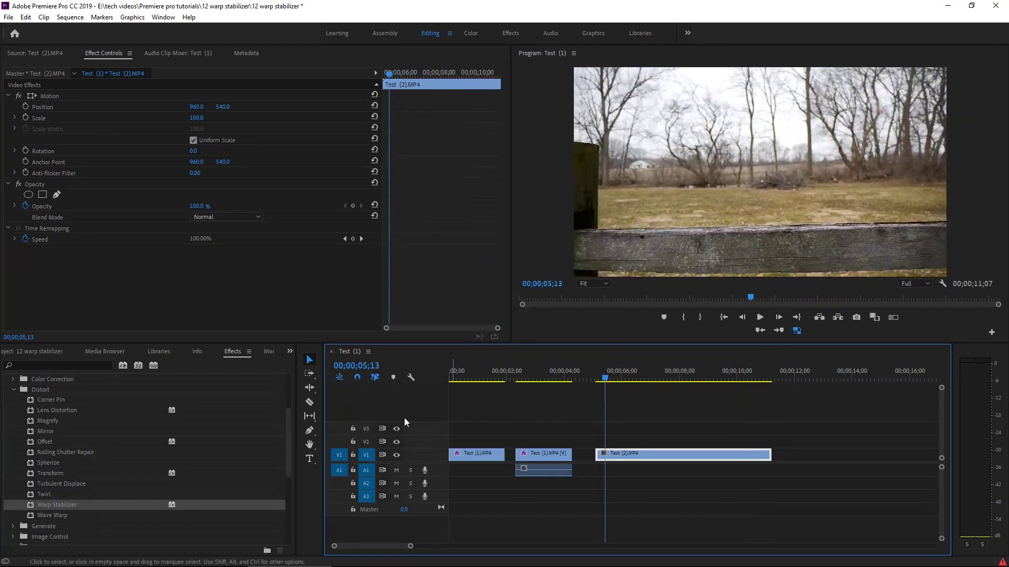
left_click_drag(27, 503, 642, 454)
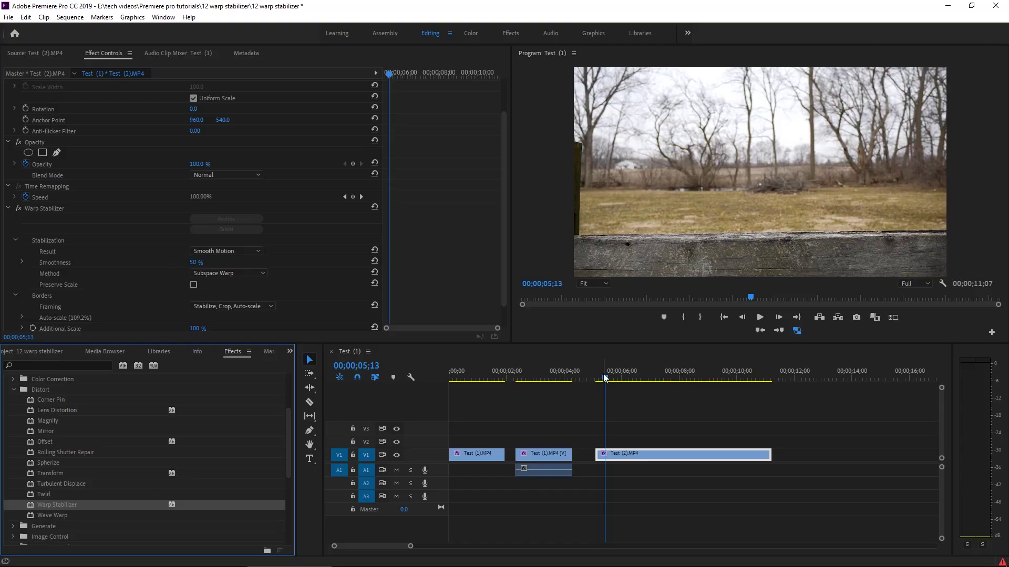
Step: Play the stabilized Test (2).MP4 clip from its start and toggle Warp Stabilizer to compare both versions
left_click_drag(603, 378, 598, 381)
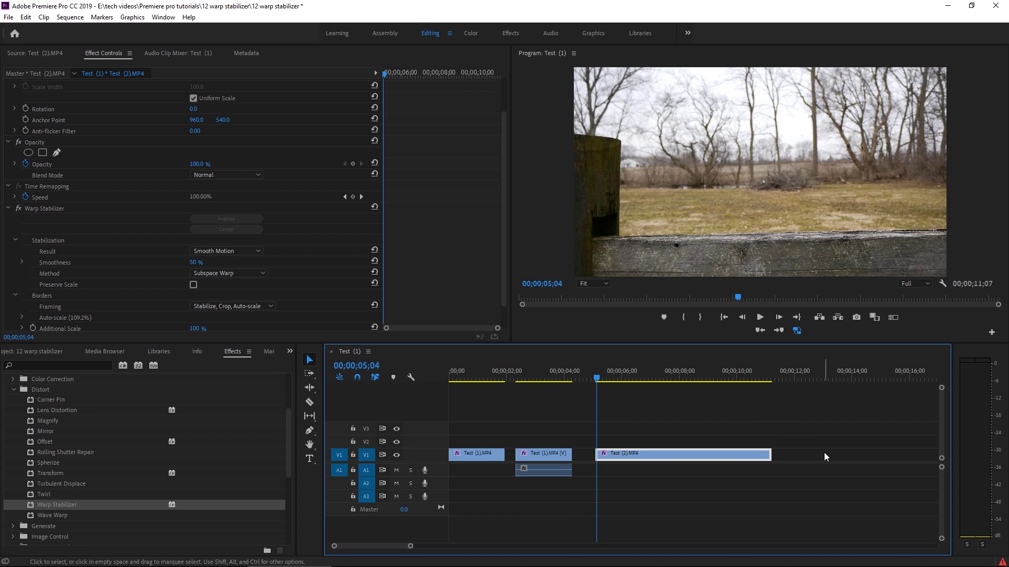
key("space")
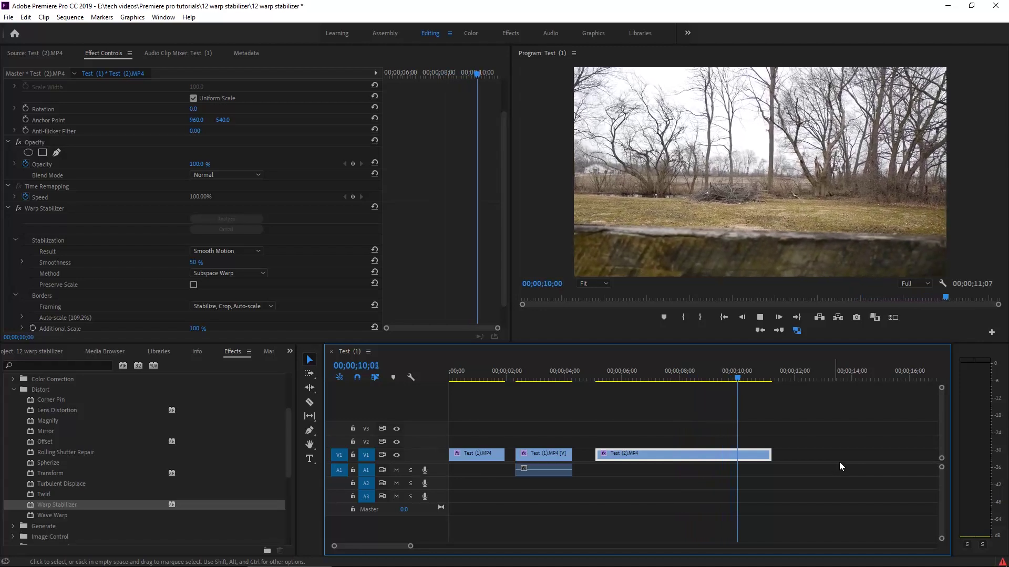
left_click_drag(597, 378, 592, 381)
left_click(606, 380)
key("space")
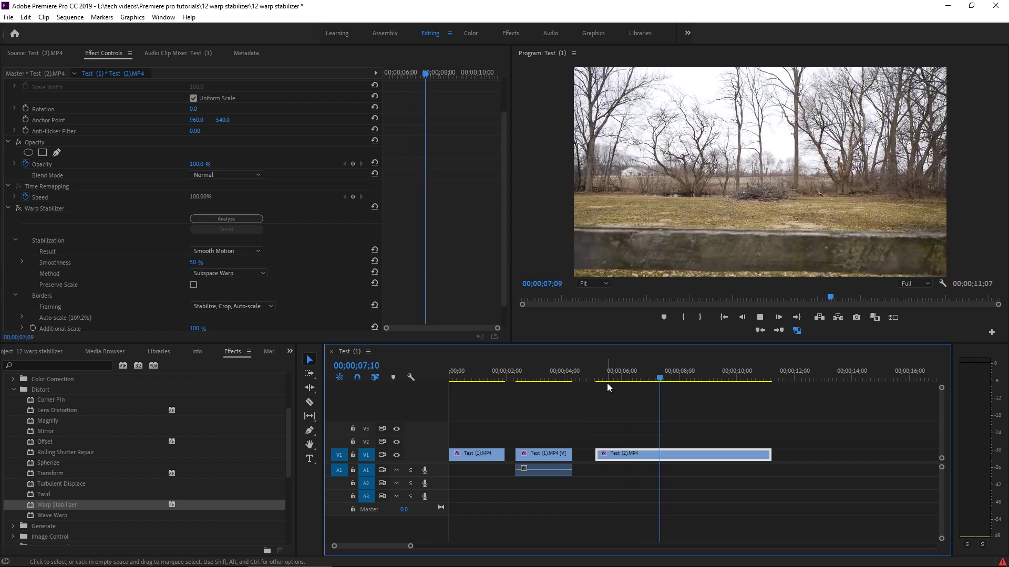
key("space")
left_click(17, 208)
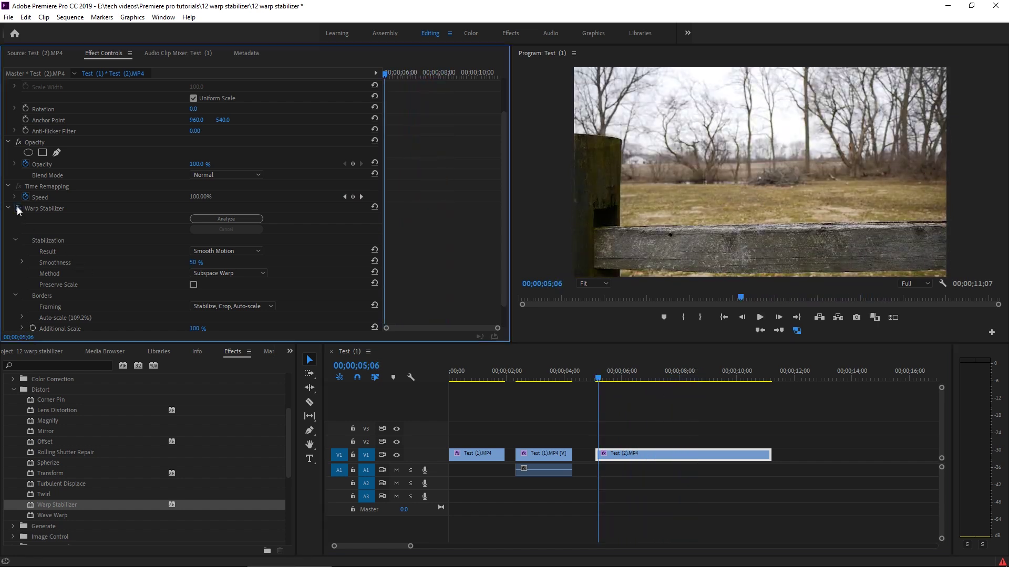
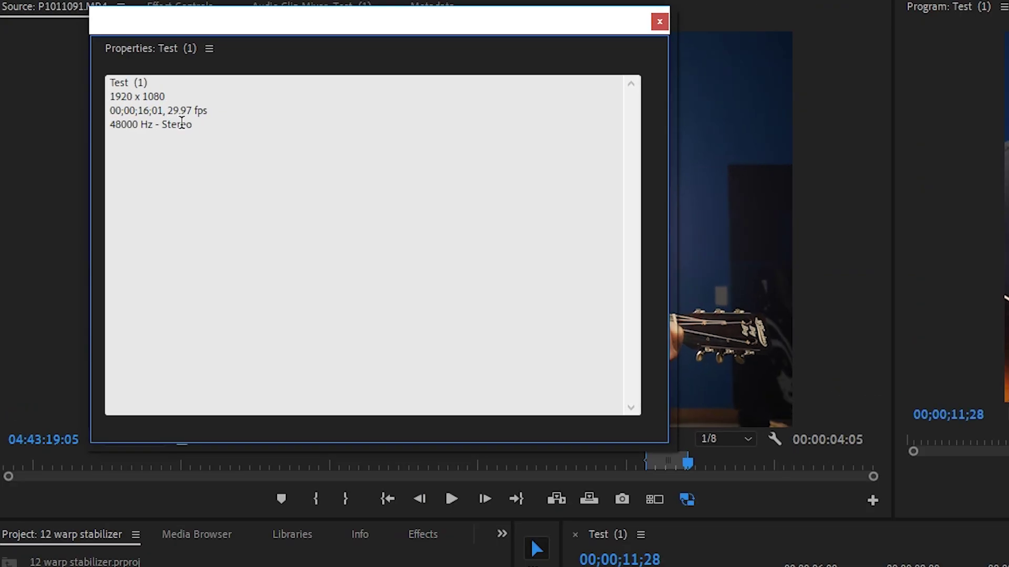
Step: Close the sequence properties and scale the P1011091.MP4 clip on the timeline to 50 so the whole frame fits the sequence
left_click(659, 21)
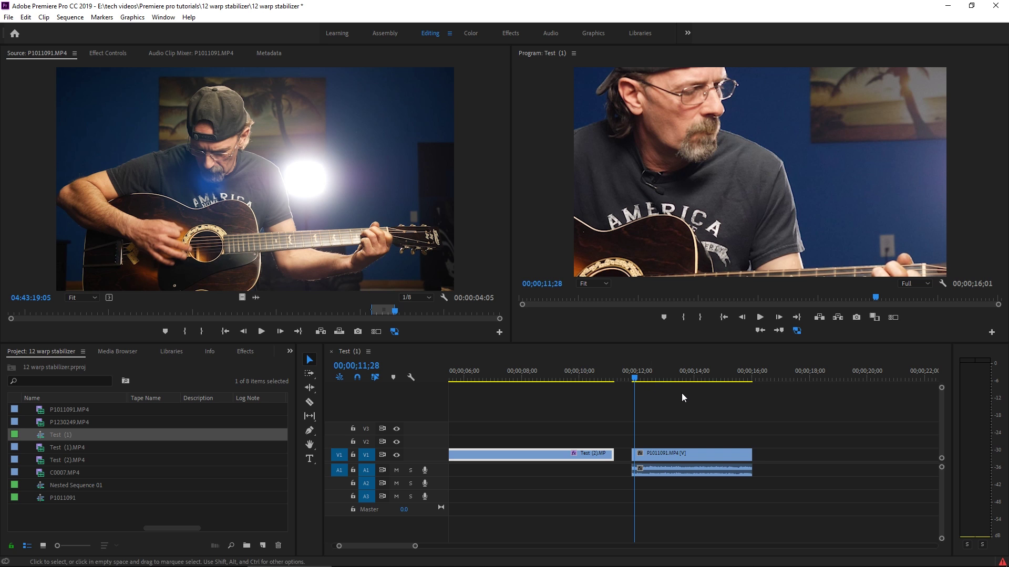
left_click_drag(634, 379, 639, 380)
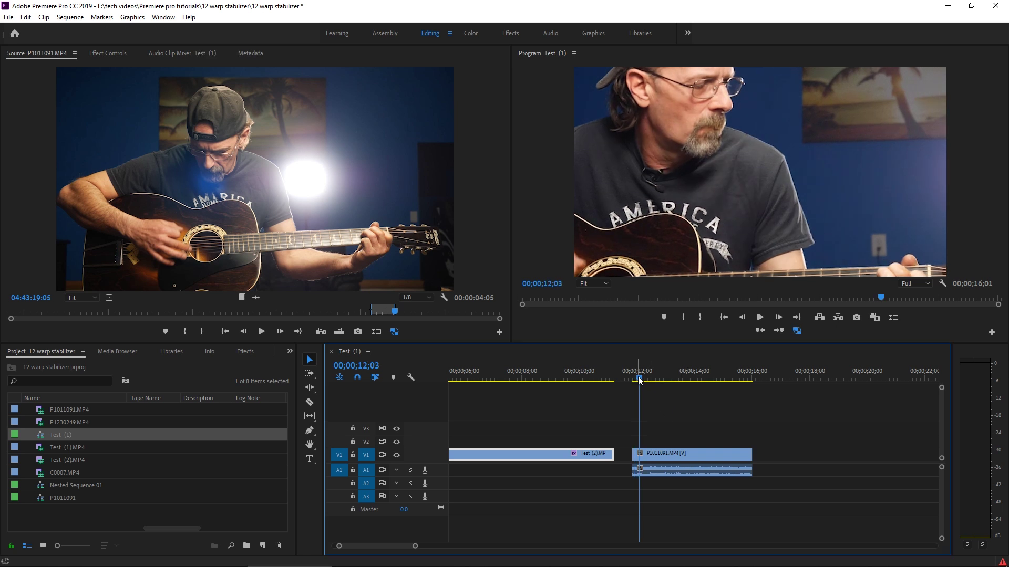
left_click(678, 455)
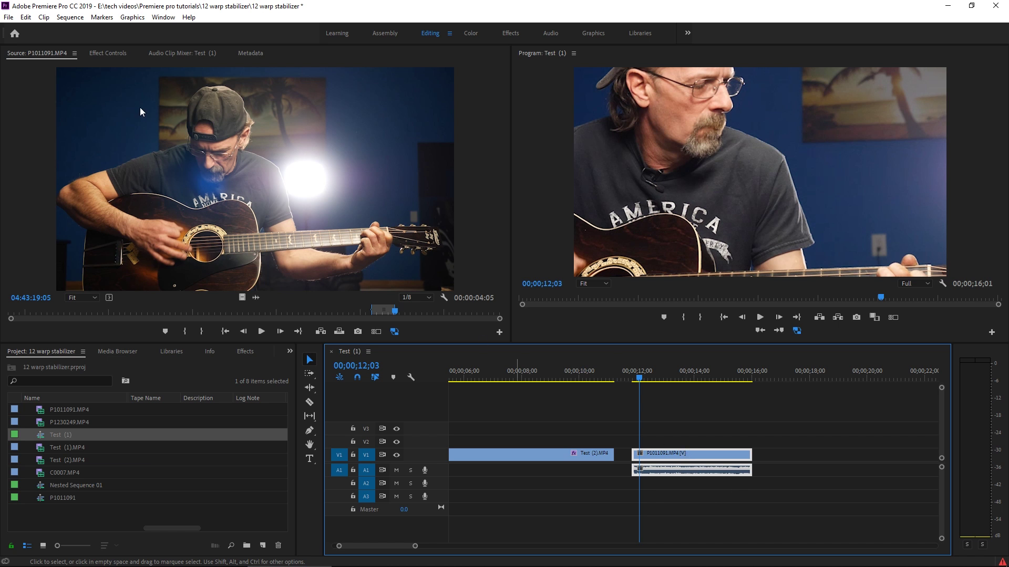
left_click(101, 52)
left_click(205, 118)
type("50")
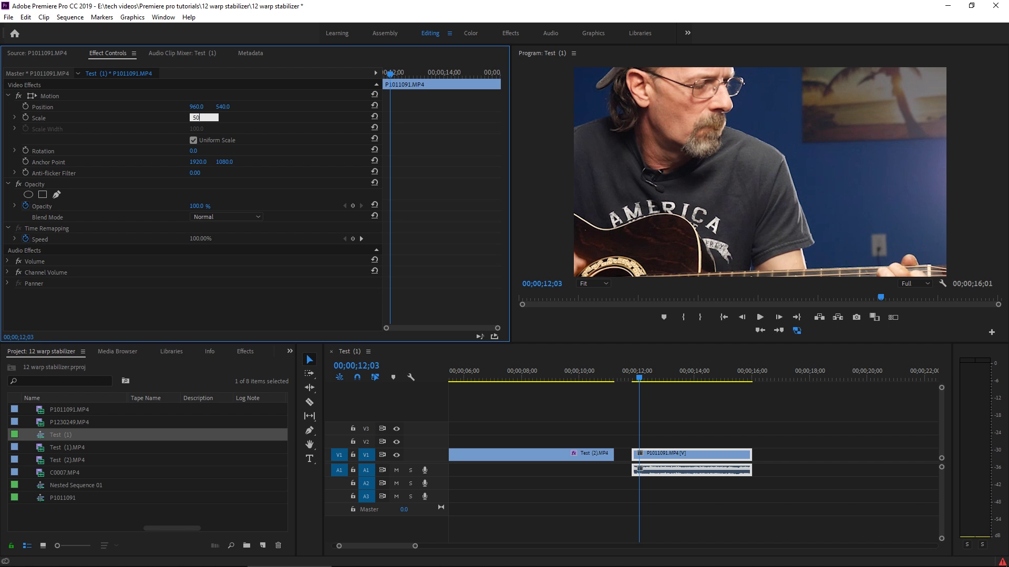
key("Return")
left_click_drag(640, 379, 654, 379)
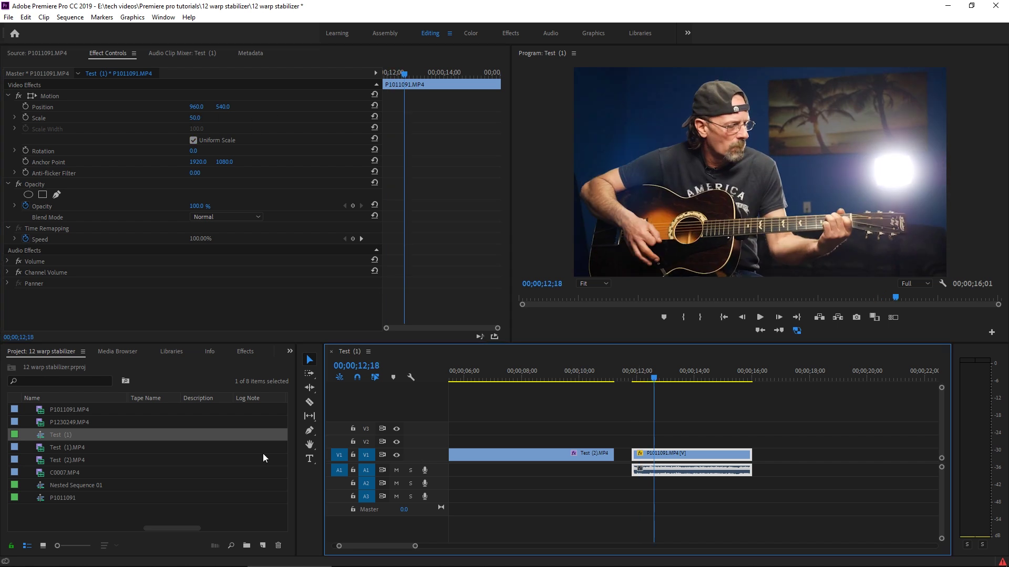
Step: Try applying Warp Stabilizer directly to the scaled P1011091.MP4 clip and remove the effect from it again
left_click(243, 351)
left_click_drag(38, 506, 679, 453)
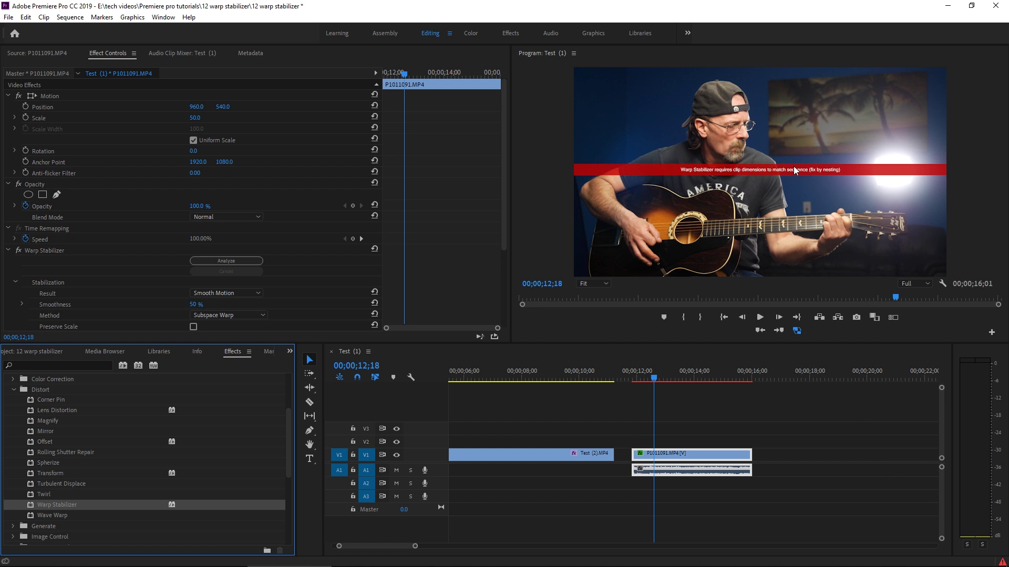
left_click(696, 454)
left_click(73, 250)
key("Delete")
Step: Nest the P1011091.MP4 clip on the timeline as a sequence named Guitar clip
left_click(692, 453)
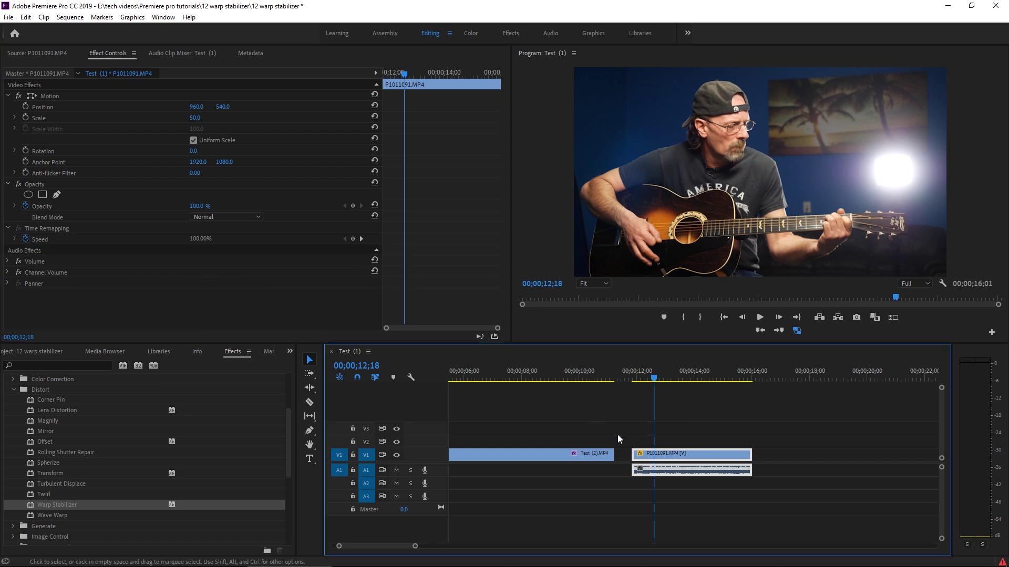
right_click(667, 452)
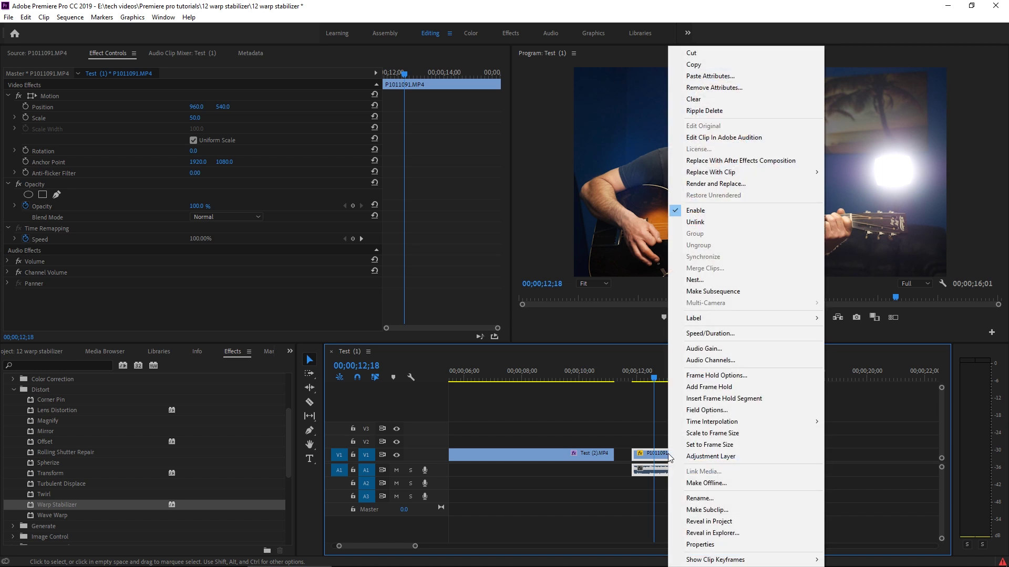
left_click(698, 280)
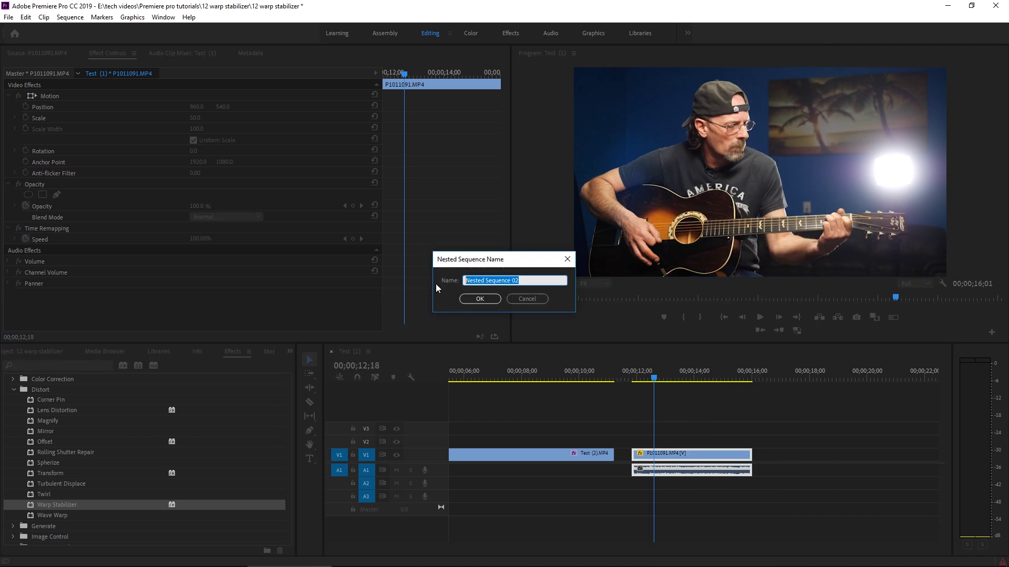
type("Guitar clip")
key("Return")
left_click(686, 457)
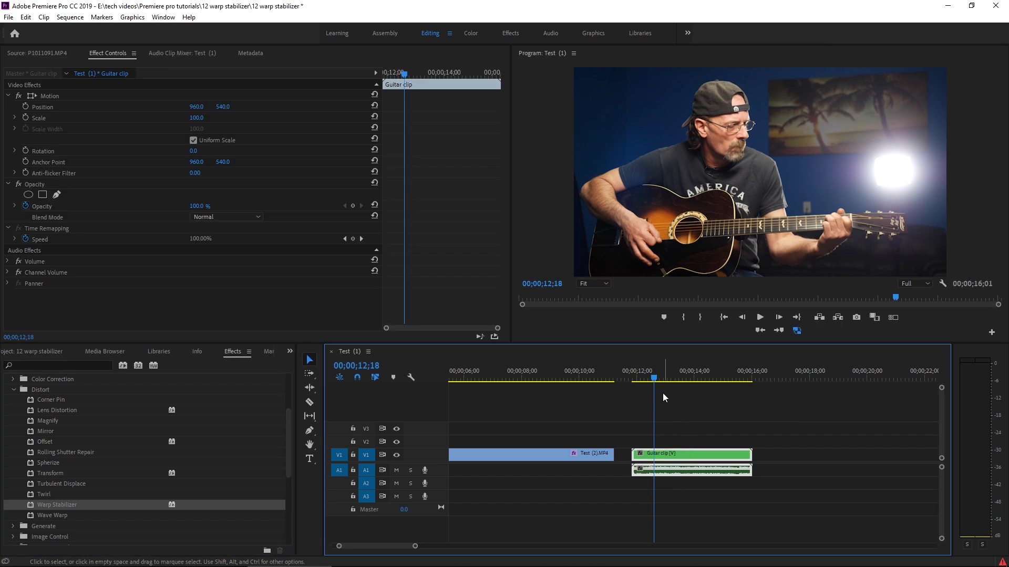
Step: Locate the nested Guitar clip sequence among the project items and apply Warp Stabilizer to the nested clip on the timeline
left_click(645, 378)
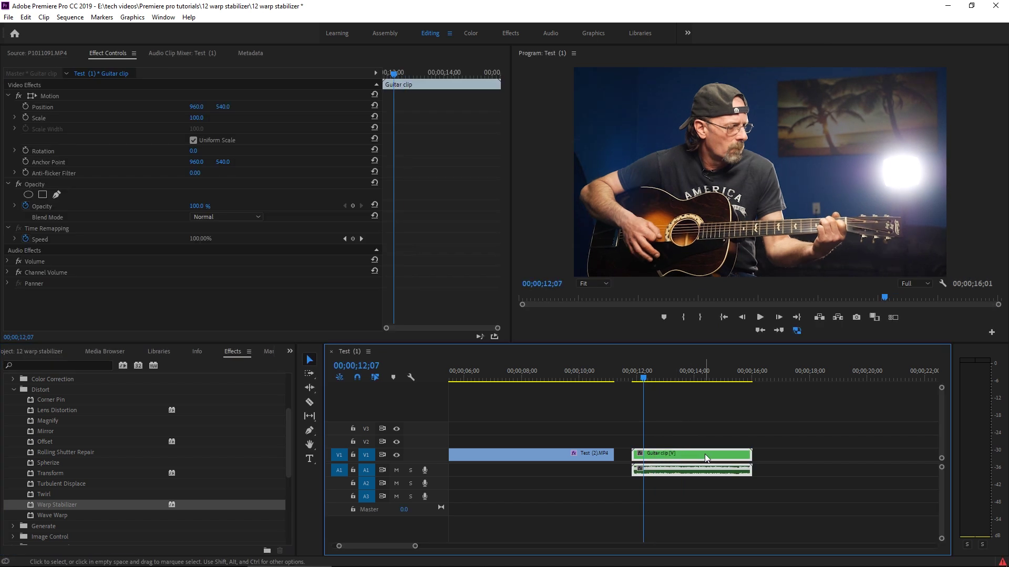
left_click(27, 351)
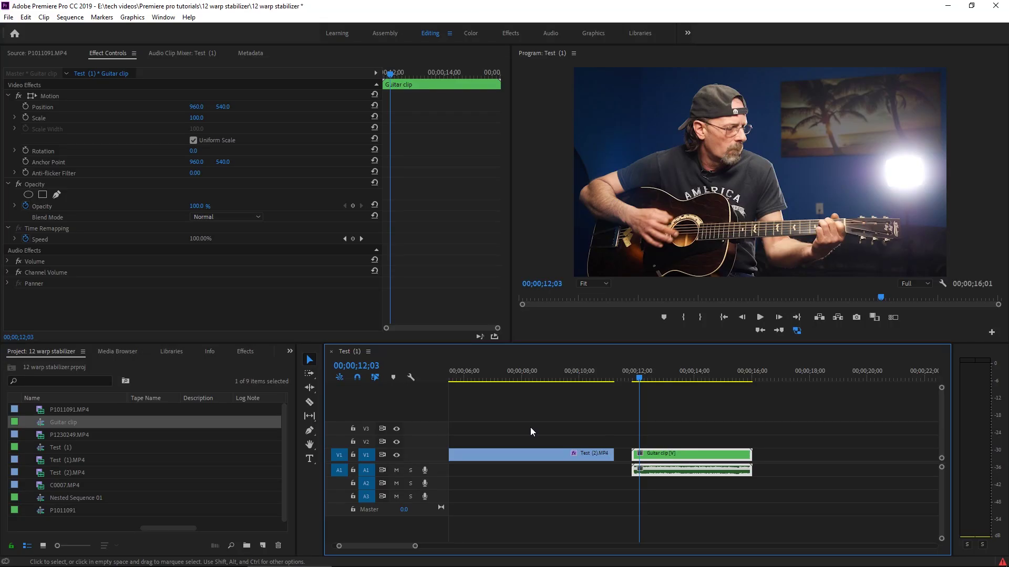
left_click(244, 351)
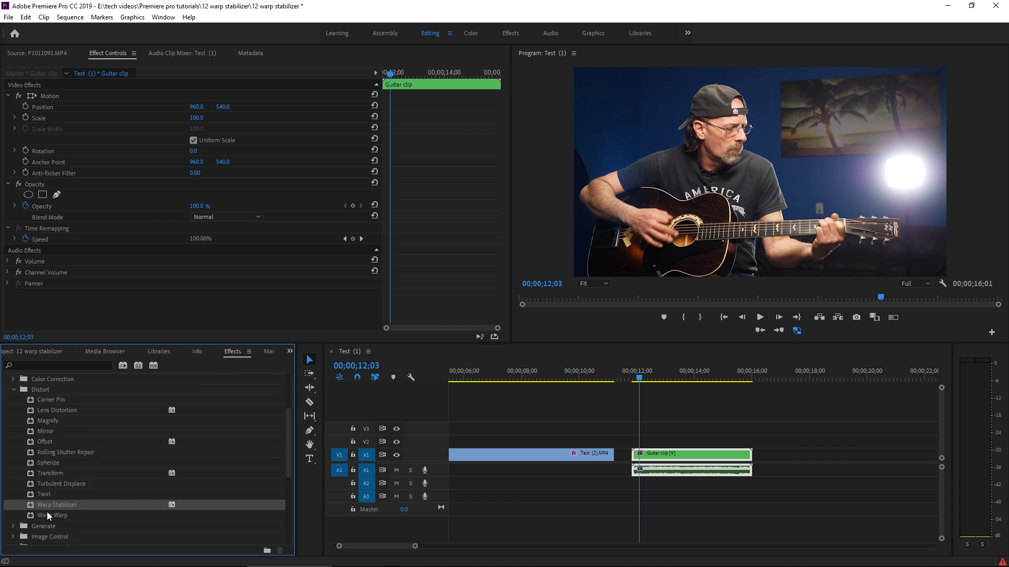
left_click_drag(39, 505, 685, 453)
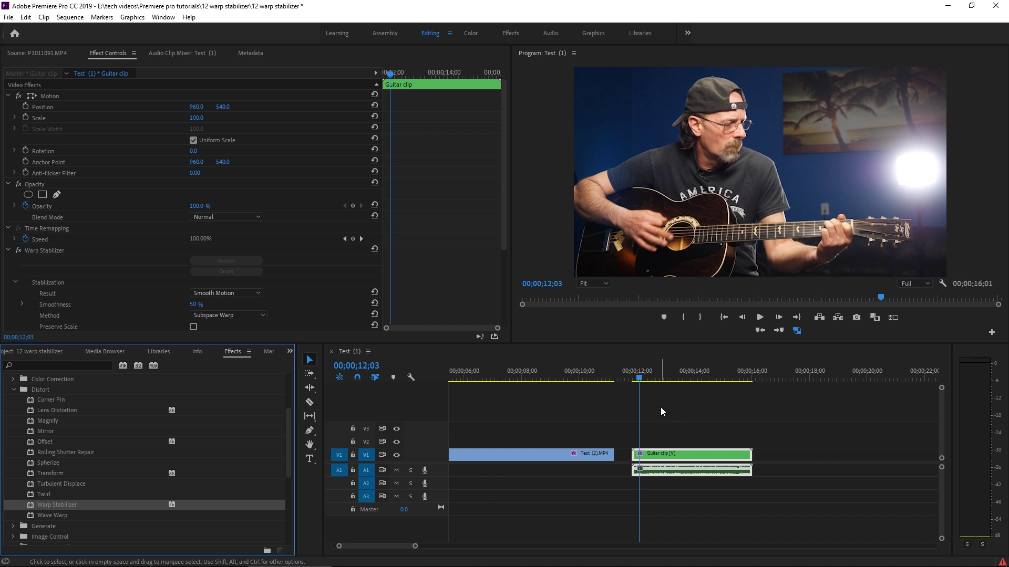
Step: Play the stabilized Guitar clip from near its start several times to judge how smooth its motion is
left_click(635, 377)
key("space")
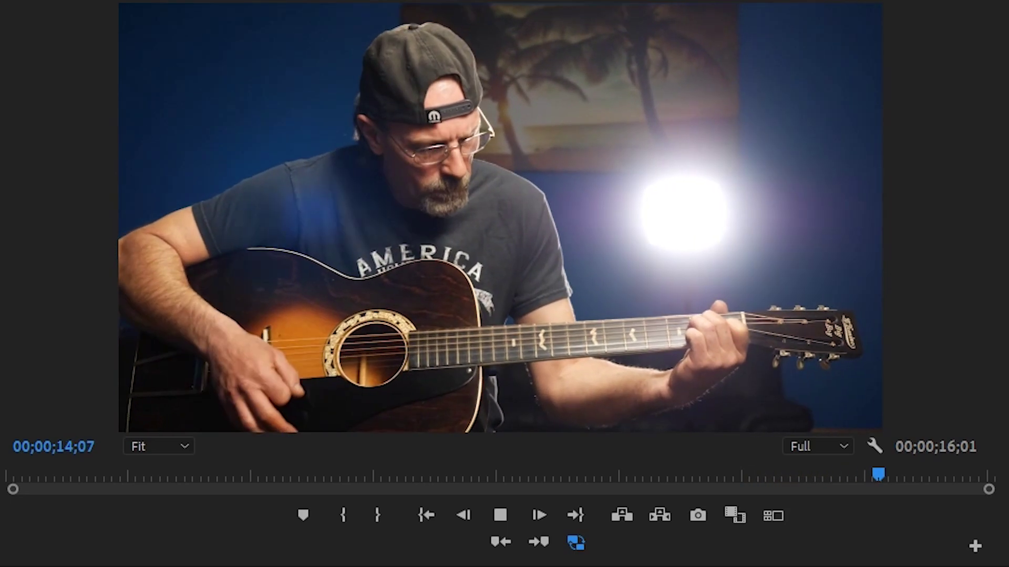
key("space")
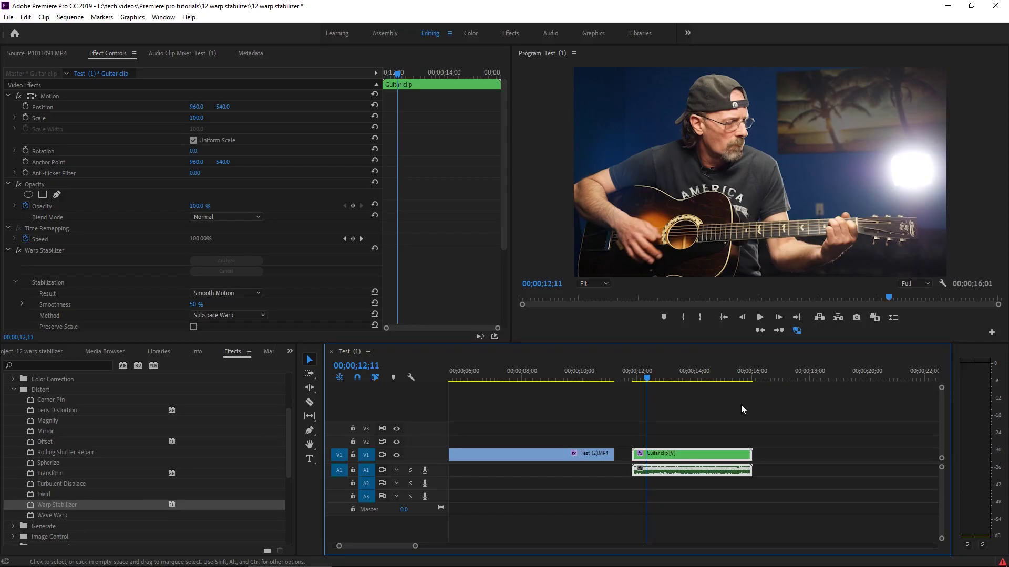
key("space")
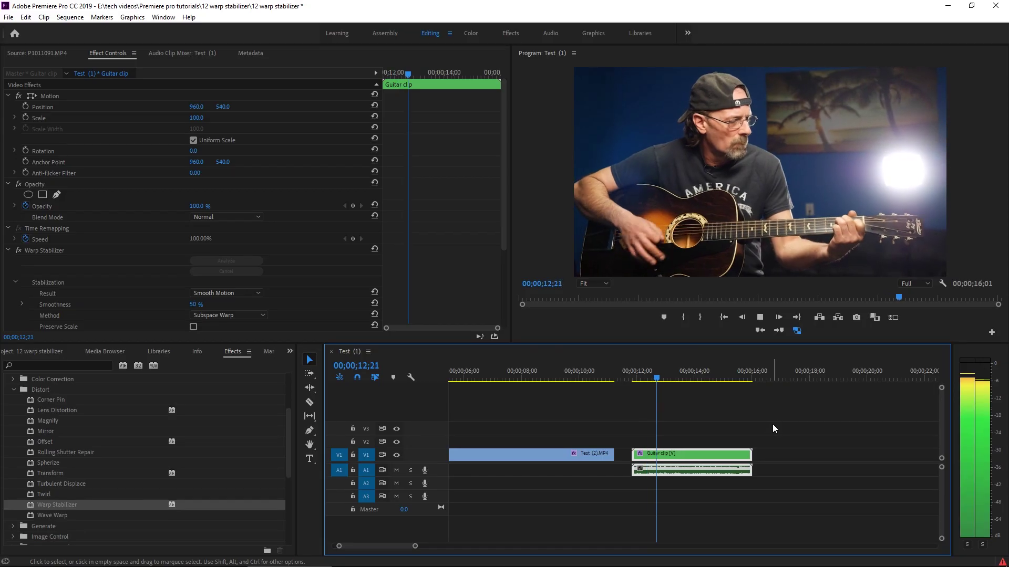
key("space")
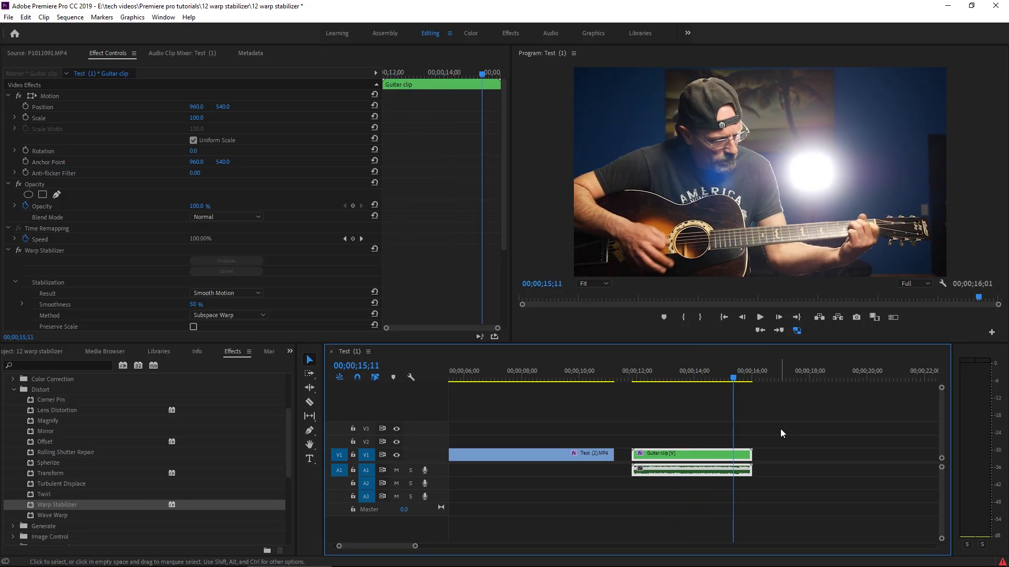
left_click_drag(726, 378, 647, 385)
key("space")
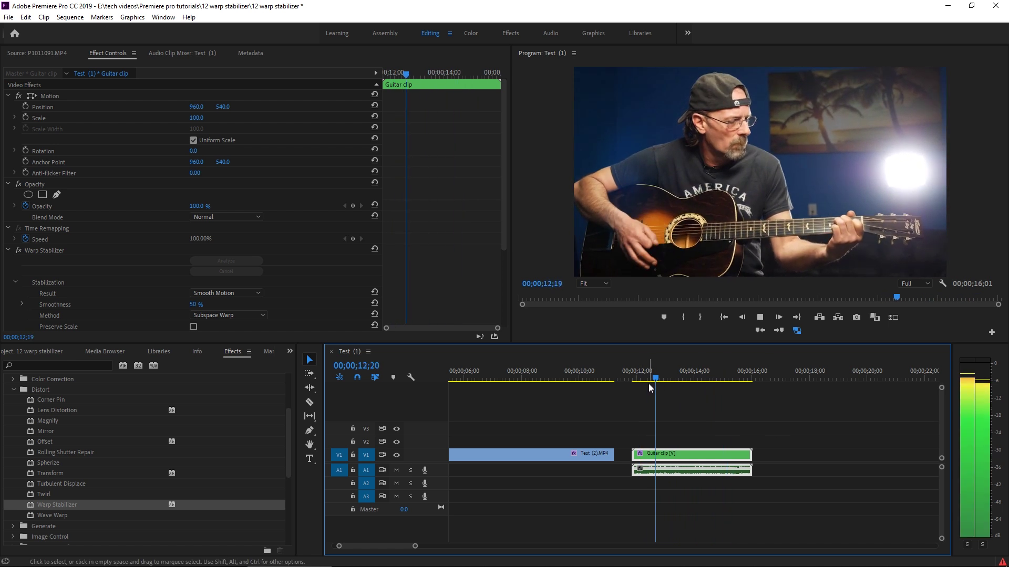
key("space")
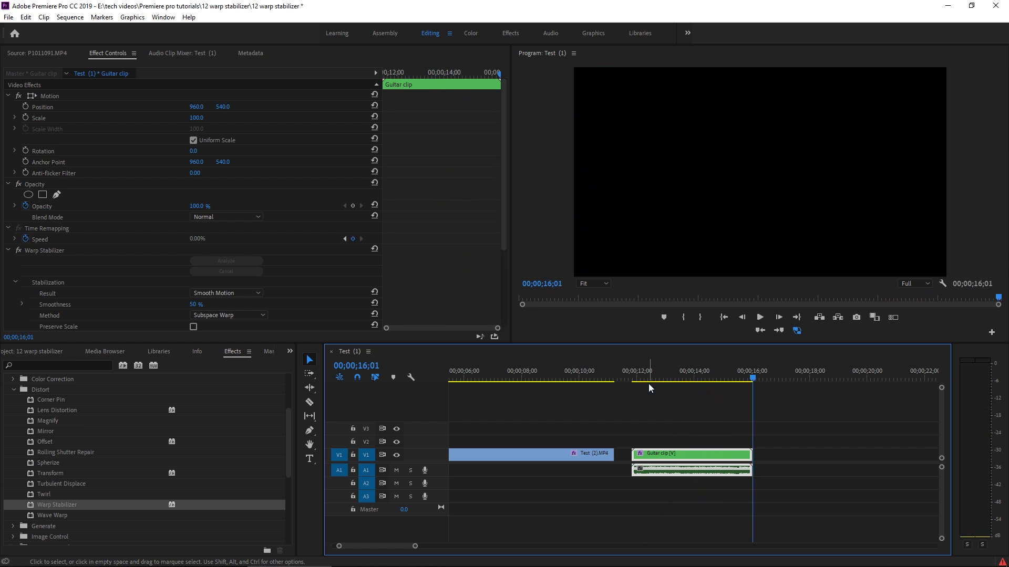
left_click_drag(745, 379, 643, 378)
key("space")
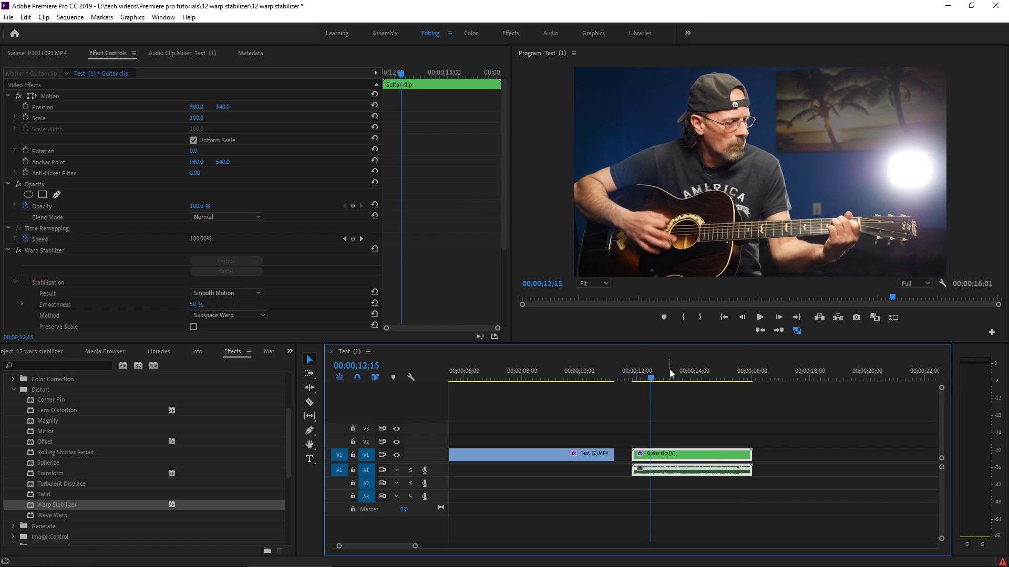
key("space")
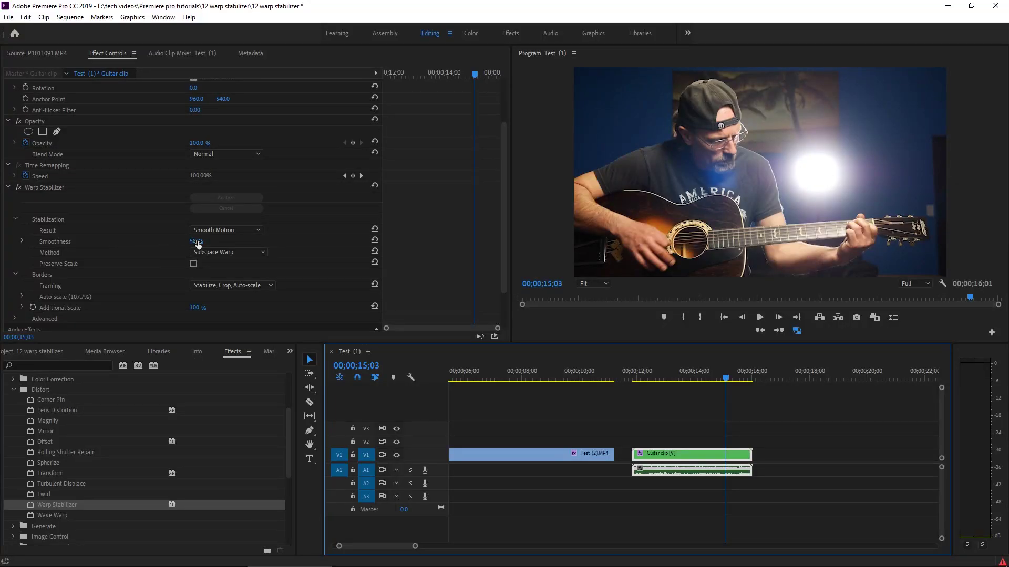
Step: Set the Guitar clip's Warp Stabilizer Smoothness to 16% and play the clip from near its start to check the result
left_click(193, 241)
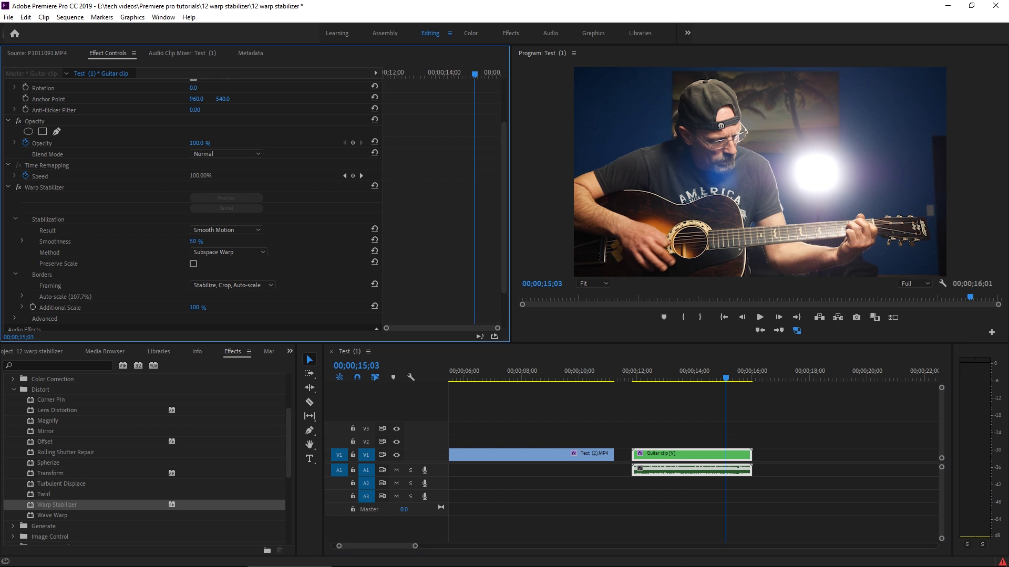
left_click_drag(192, 242, 307, 262)
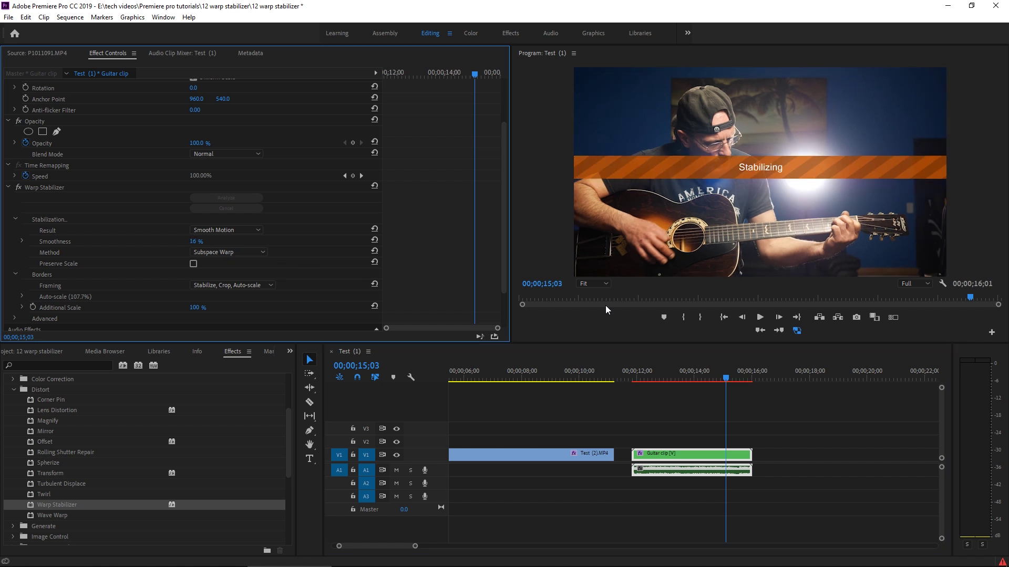
left_click_drag(726, 374, 644, 392)
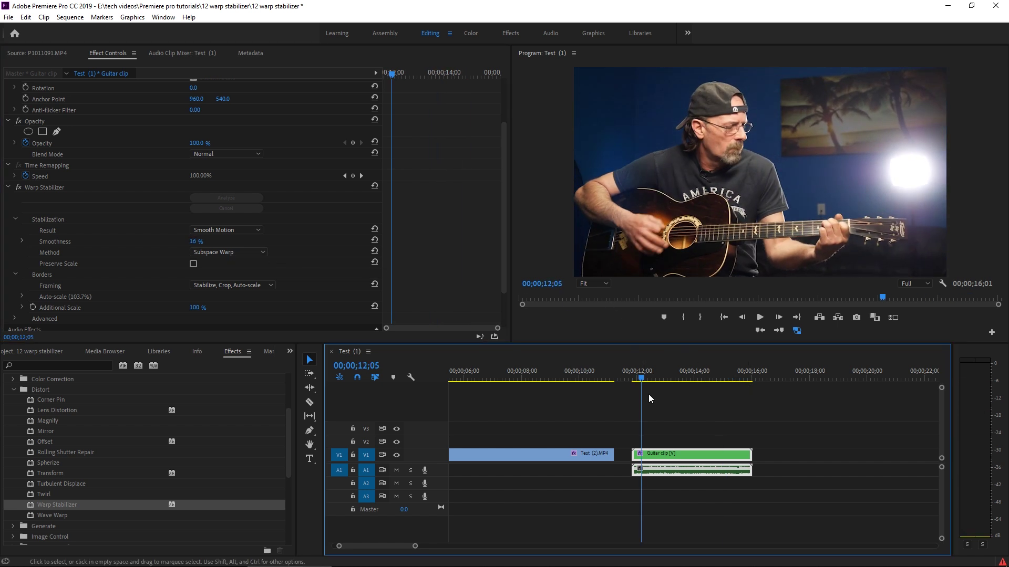
key("space")
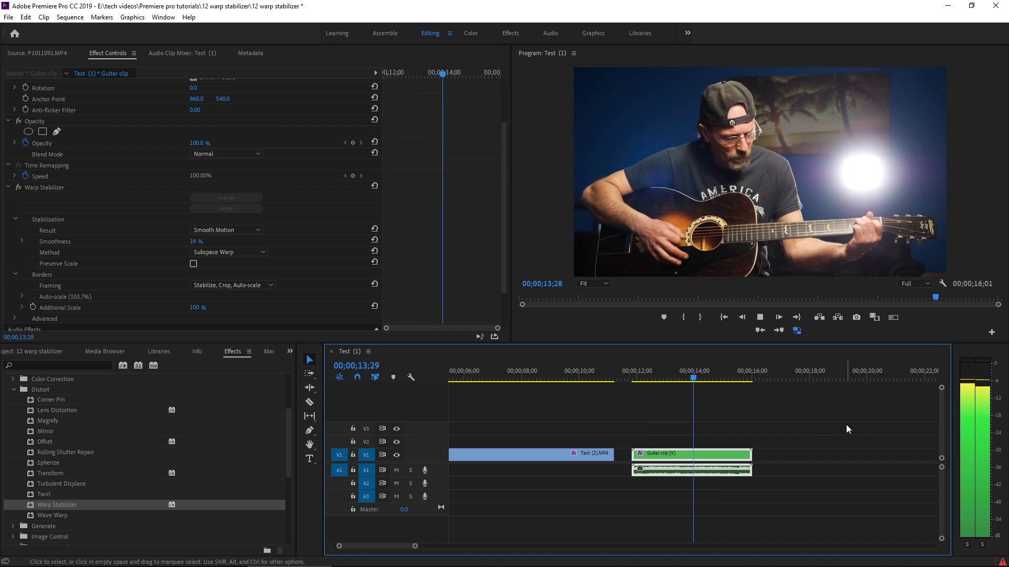
key("space")
Step: Review the Result options of the Guitar clip's Warp Stabilizer and keep Smooth Motion
scroll(121, 259, "down", 2)
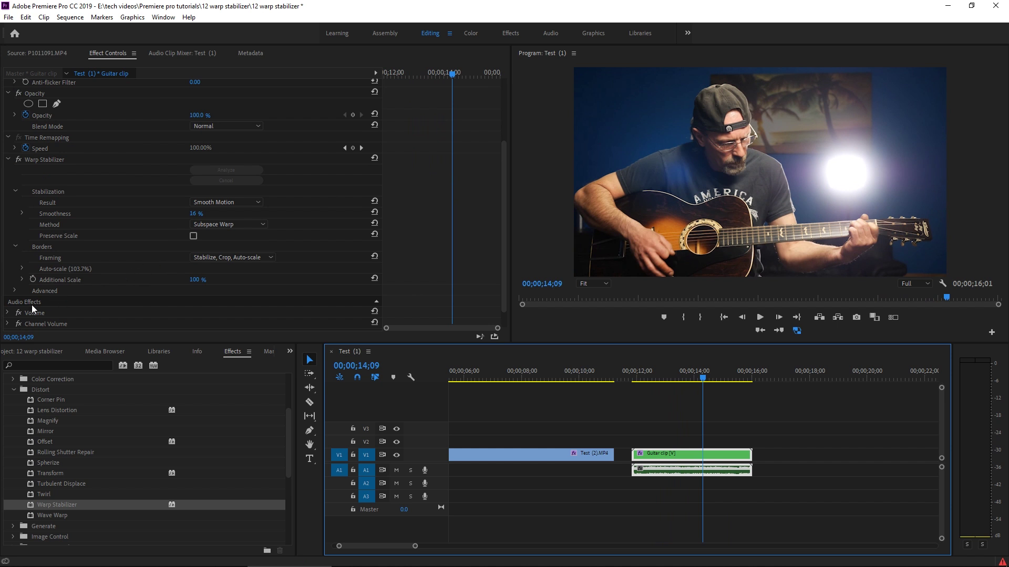
left_click(259, 201)
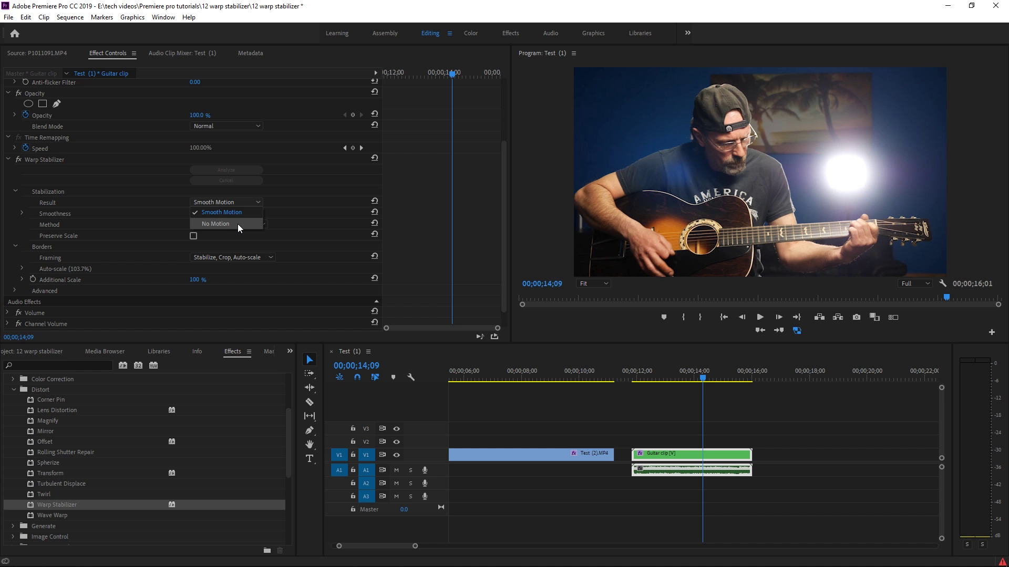
left_click(178, 217)
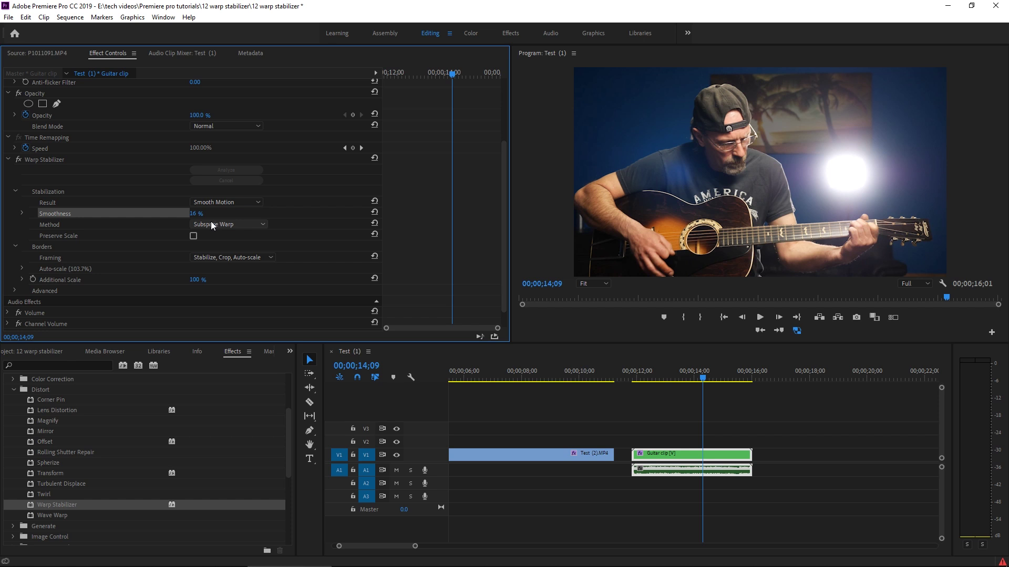